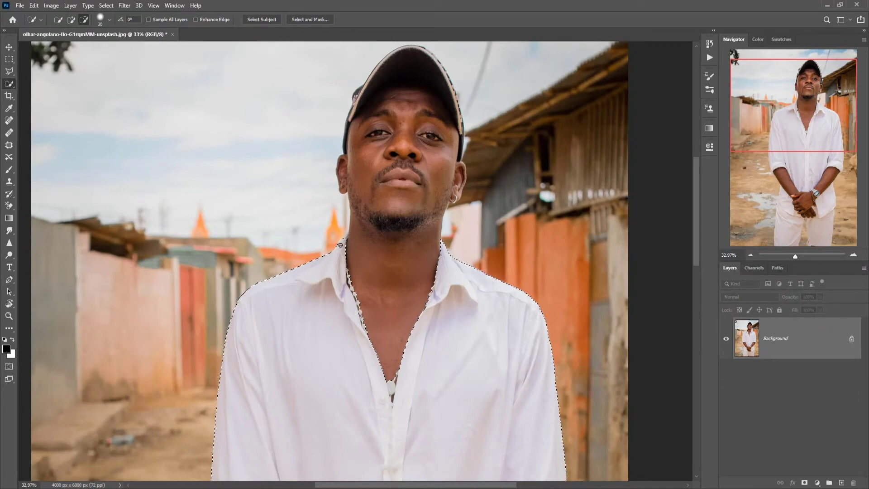
# - Add the missed tip of the shirt collar beside the left side of the neck to the selection with the Polygonal Lasso
pyautogui.moveTo(697, 218); pyautogui.dragTo(691, 300)
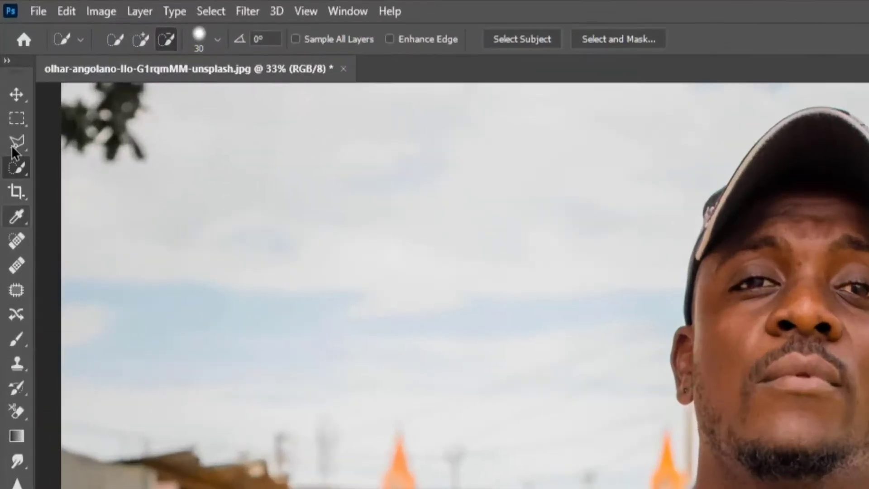
pyautogui.press('l')
pyautogui.scroll(10, 550, 405)
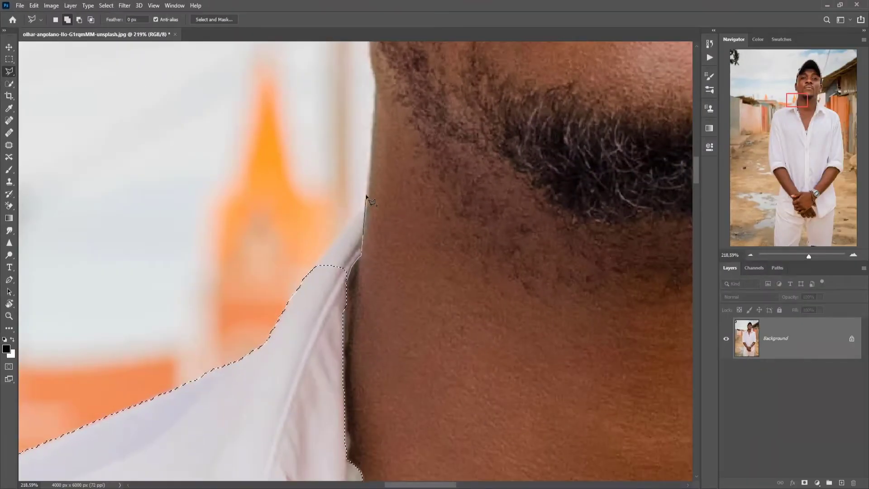
pyautogui.hotkey('ctrl', 'z')
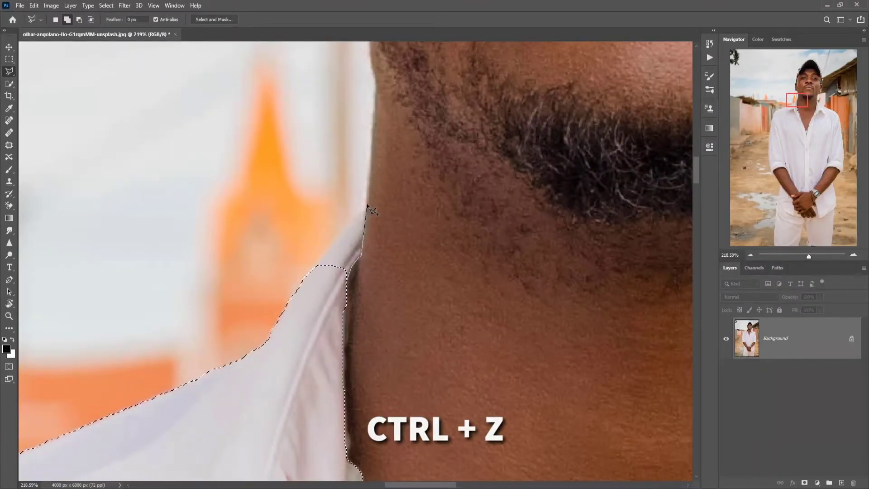
pyautogui.click(304, 279)
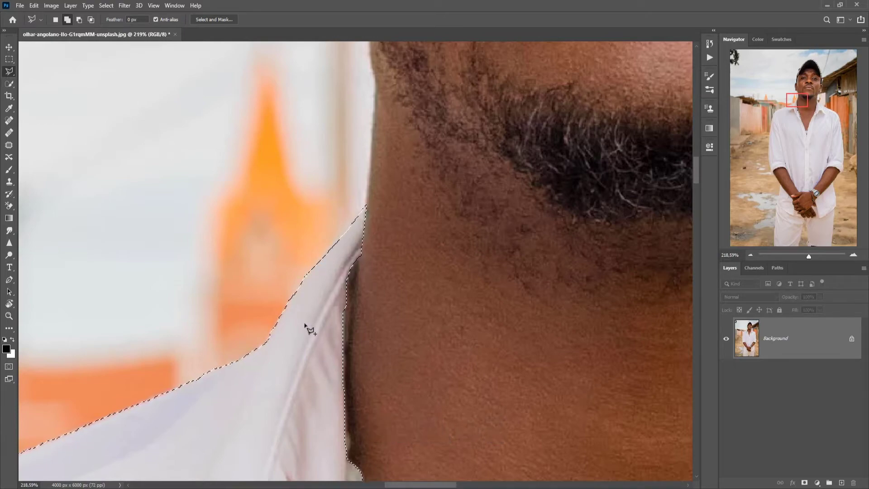
# - Subtract the necklace beads and skin along the left edge of the shirt opening from the selection with the Polygonal Lasso
pyautogui.moveTo(428, 485); pyautogui.dragTo(489, 485)
pyautogui.scroll(-6, 543, 363)
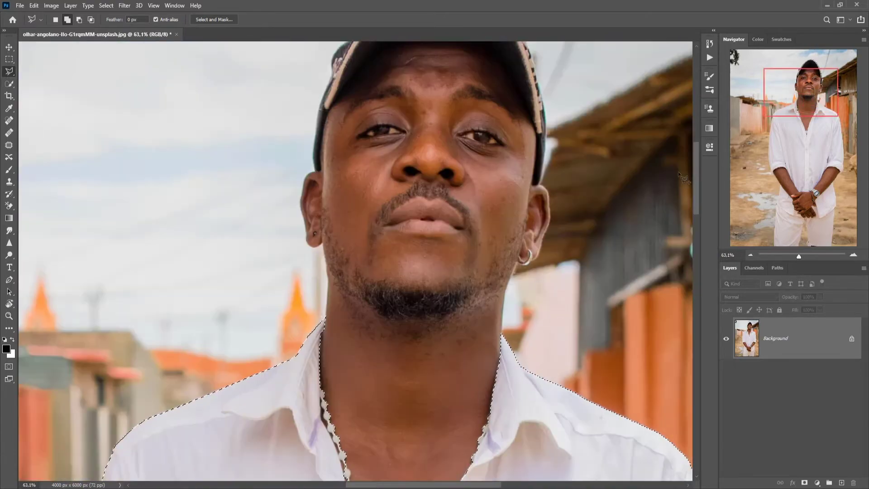
pyautogui.moveTo(697, 178); pyautogui.dragTo(696, 201)
pyautogui.scroll(3, 444, 313)
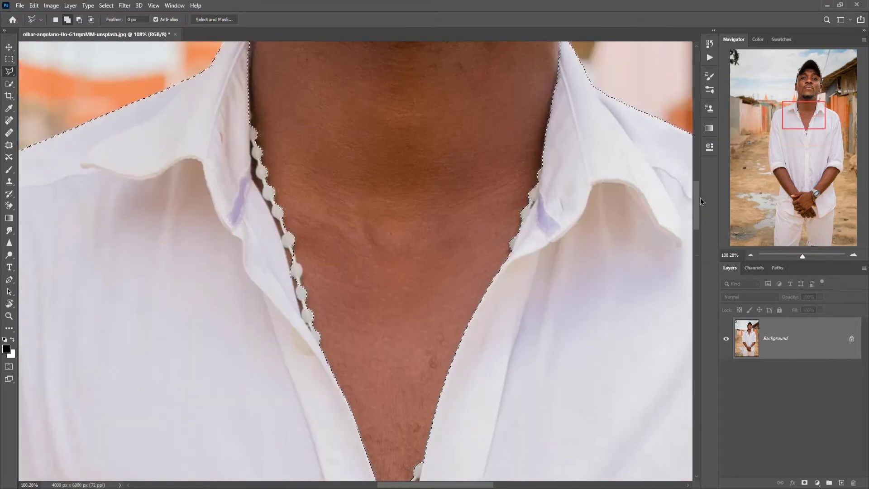
pyautogui.scroll(3, 235, 125)
pyautogui.scroll(1, 235, 126)
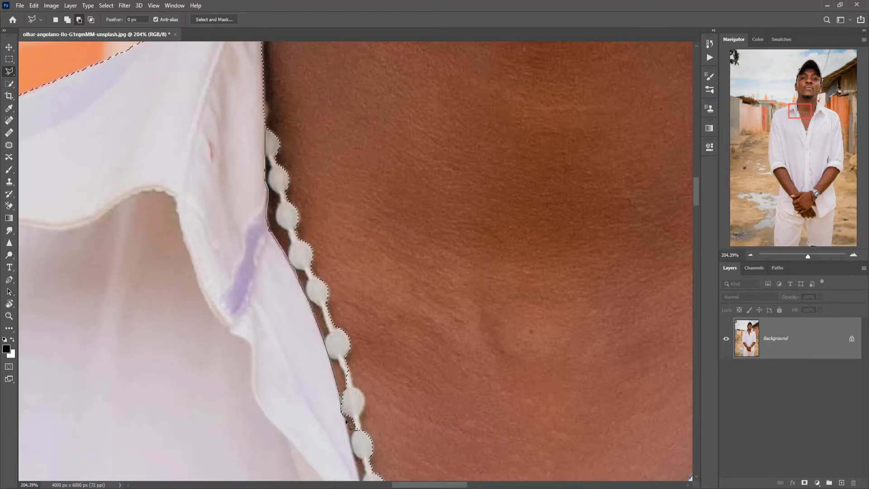
pyautogui.scroll(-3, 353, 459)
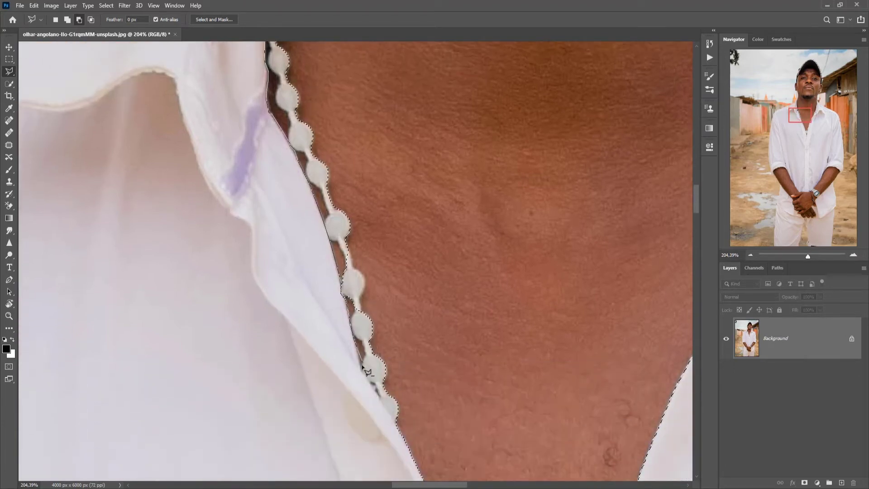
pyautogui.click(362, 370)
pyautogui.click(404, 437)
pyautogui.click(423, 160)
pyautogui.scroll(2, 423, 160)
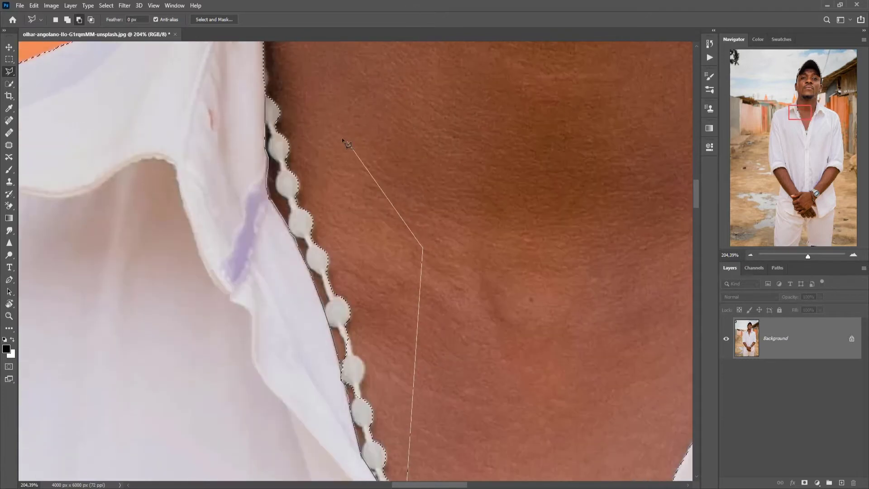
pyautogui.doubleClick(298, 79)
# - Subtract the necklace beads along the right collar edge from the selection
pyautogui.moveTo(446, 484); pyautogui.dragTo(469, 475)
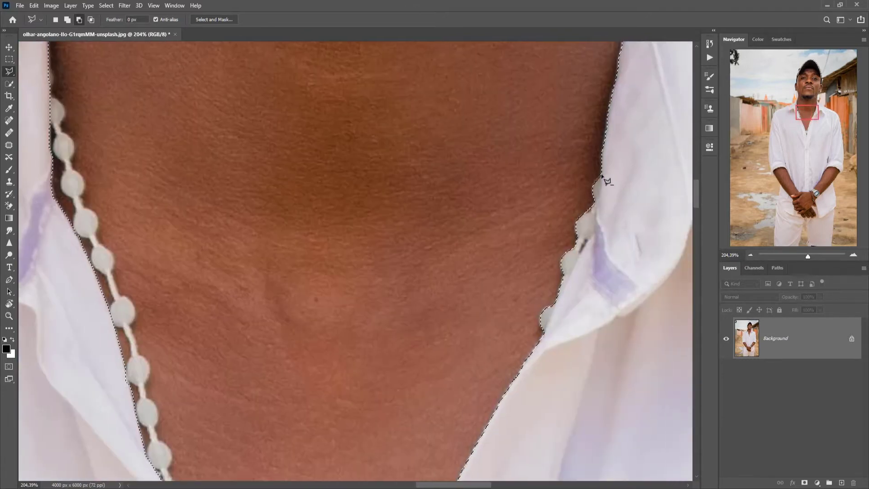
pyautogui.click(594, 237)
pyautogui.click(588, 241)
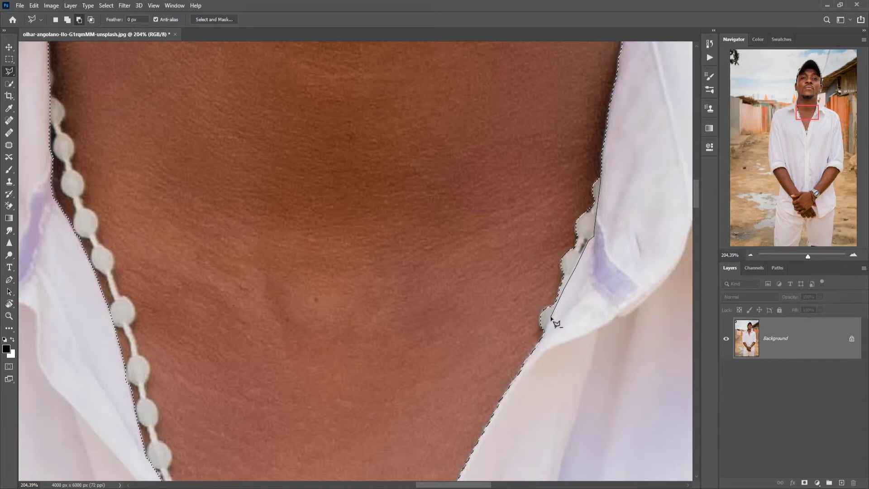
pyautogui.click(539, 342)
pyautogui.doubleClick(492, 262)
# - Subtract the large pendant bead, its cord and the surrounding skin at the bottom of the shirt opening from the selection
pyautogui.moveTo(696, 204); pyautogui.dragTo(696, 239)
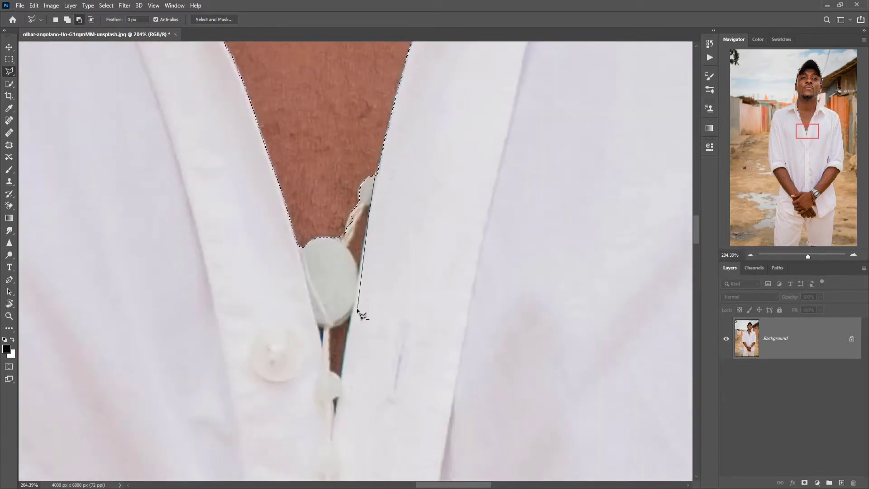
pyautogui.click(340, 377)
pyautogui.click(341, 384)
pyautogui.click(341, 392)
pyautogui.click(339, 395)
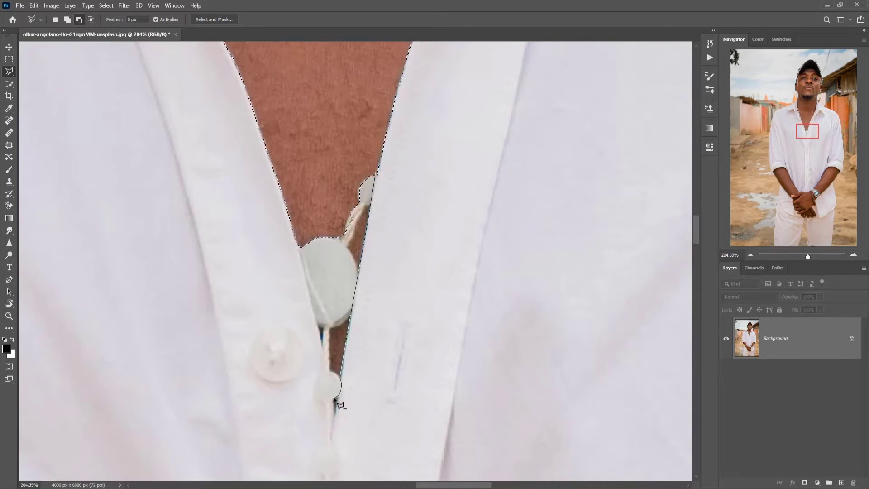
pyautogui.click(336, 374)
pyautogui.doubleClick(332, 152)
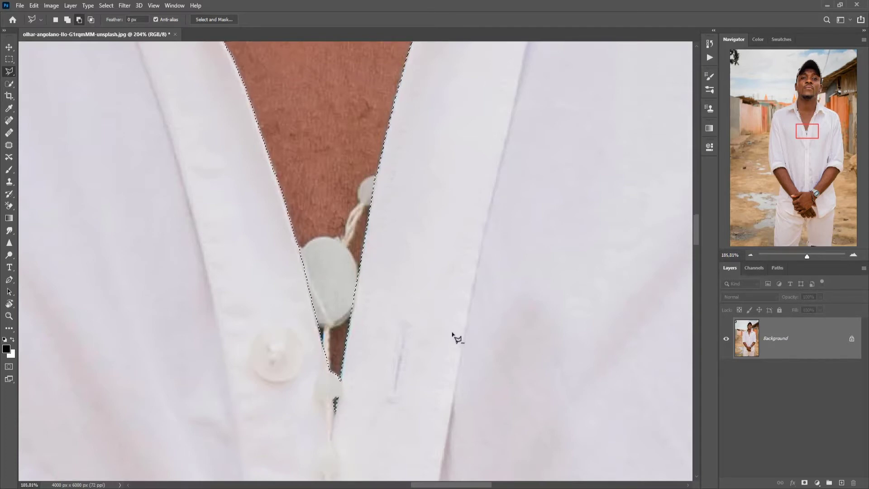
# - Subtract the small bead and cord hanging below the pendant from the selection
pyautogui.scroll(-3, 446, 329)
pyautogui.scroll(5, 369, 367)
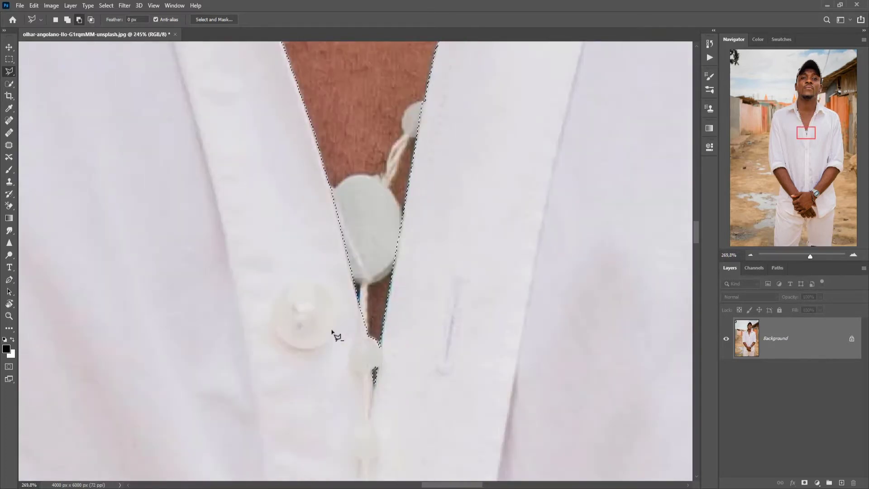
pyautogui.click(368, 306)
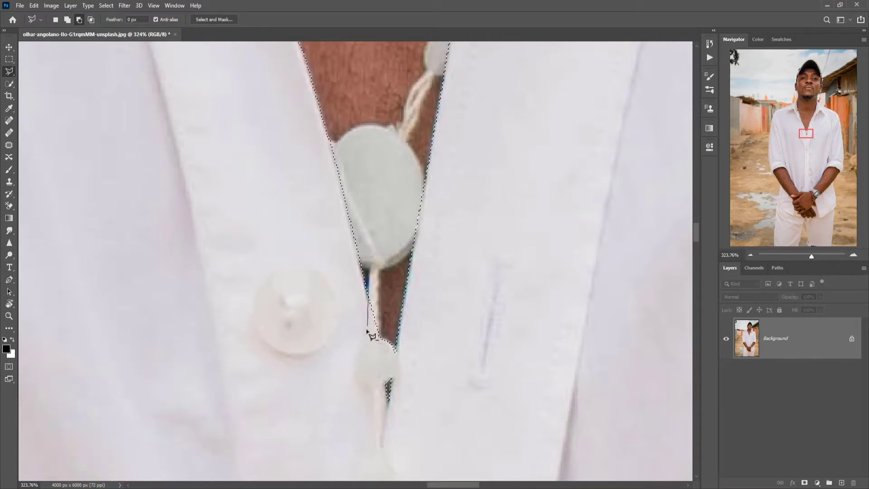
pyautogui.click(356, 385)
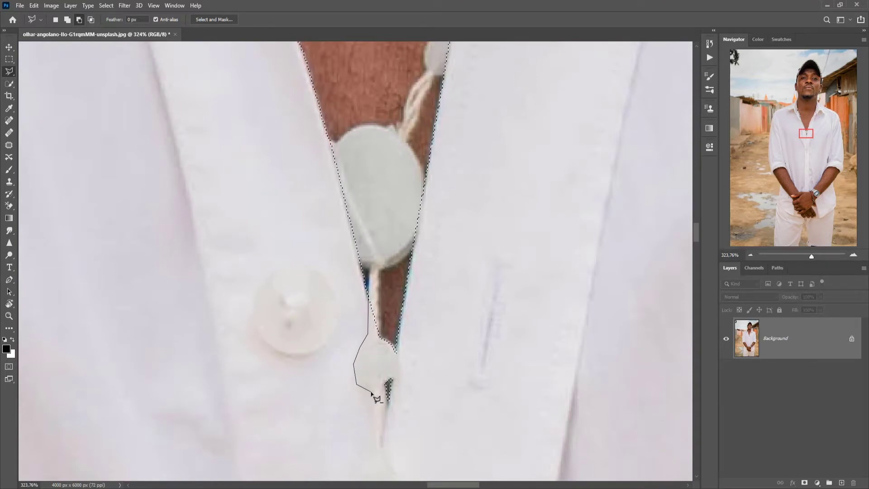
pyautogui.click(378, 444)
pyautogui.click(384, 380)
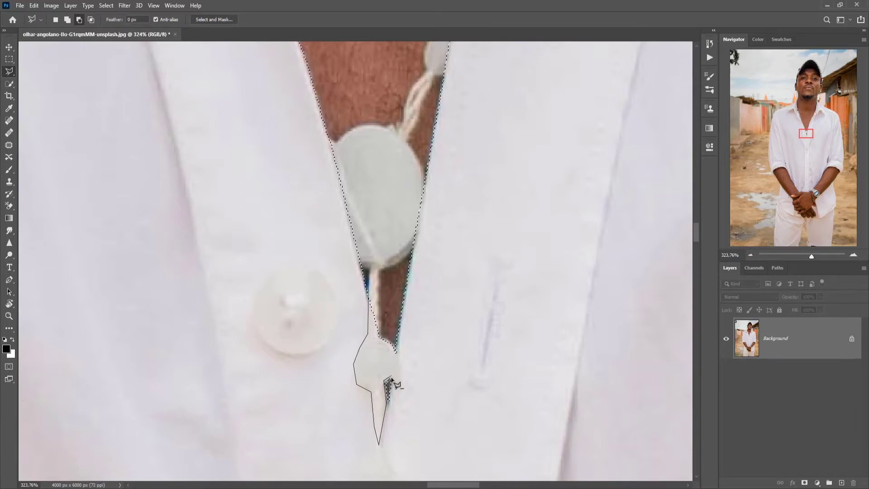
pyautogui.click(395, 349)
pyautogui.click(371, 267)
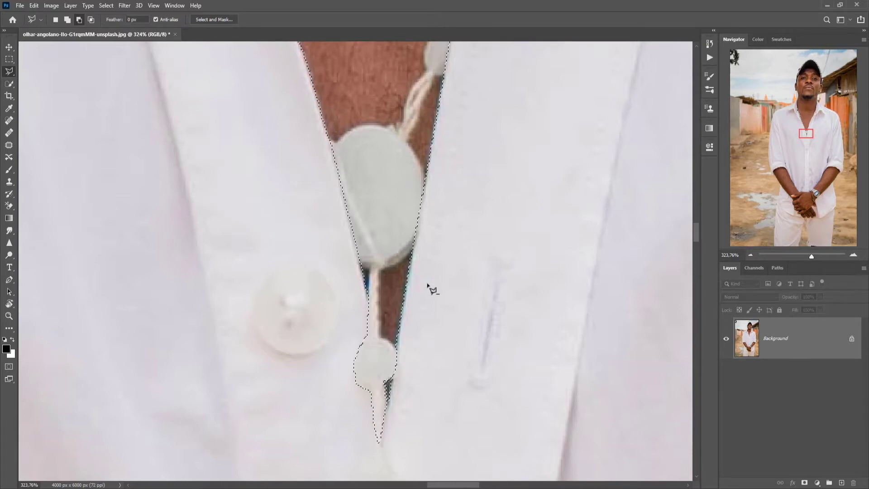
# - Add the missed lower part of the rolled cuff on the left arm to the selection
pyautogui.scroll(-6, 458, 295)
pyautogui.scroll(-4, 550, 277)
pyautogui.moveTo(696, 234); pyautogui.dragTo(698, 278)
pyautogui.scroll(-4, 617, 289)
pyautogui.scroll(8, 334, 331)
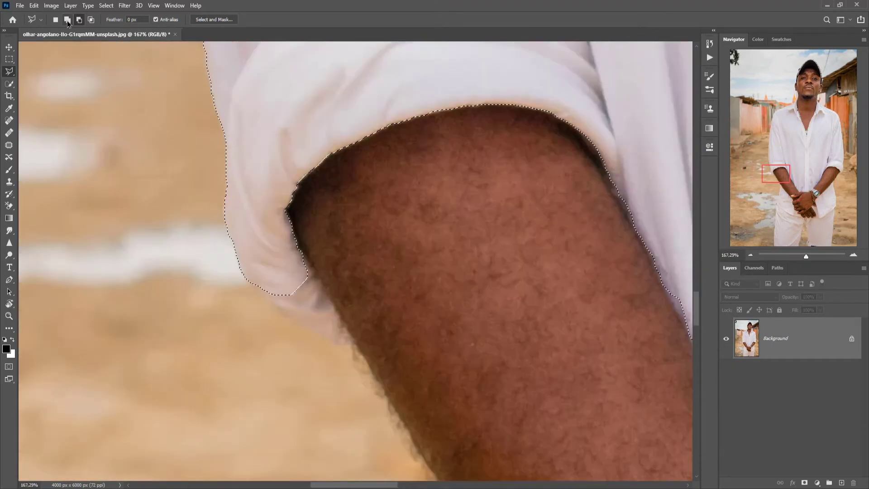
pyautogui.moveTo(246, 280)
pyautogui.mouseDown()
pyautogui.moveTo(293, 324)
pyautogui.moveTo(337, 347)
pyautogui.moveTo(356, 345)
pyautogui.moveTo(317, 274)
pyautogui.mouseUp()
pyautogui.doubleClick(271, 235)
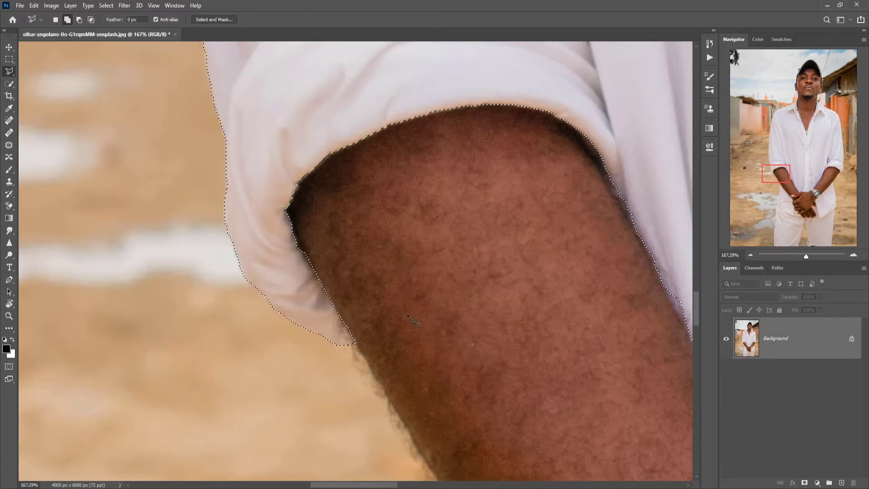
# - Add the missed notch of shirt fabric beside the left forearm to the selection
pyautogui.scroll(-4, 446, 317)
pyautogui.moveTo(598, 289); pyautogui.dragTo(449, 291)
pyautogui.scroll(4, 453, 295)
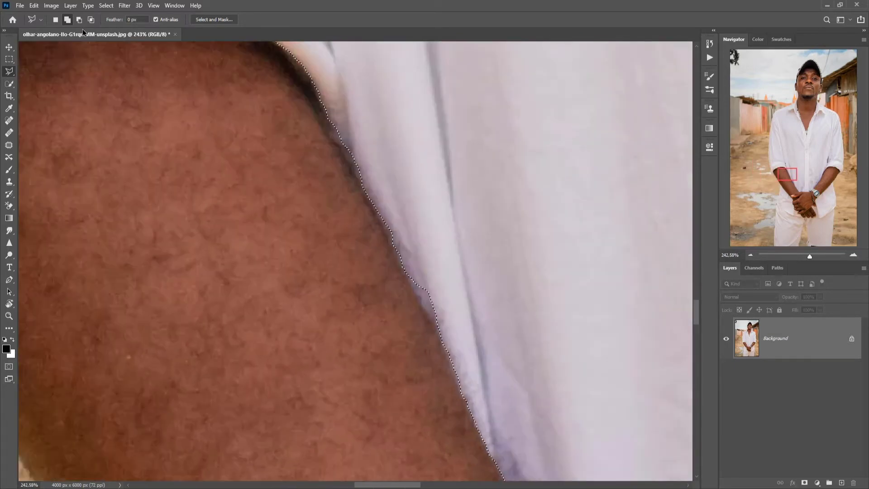
pyautogui.click(421, 305)
pyautogui.click(441, 336)
pyautogui.doubleClick(496, 385)
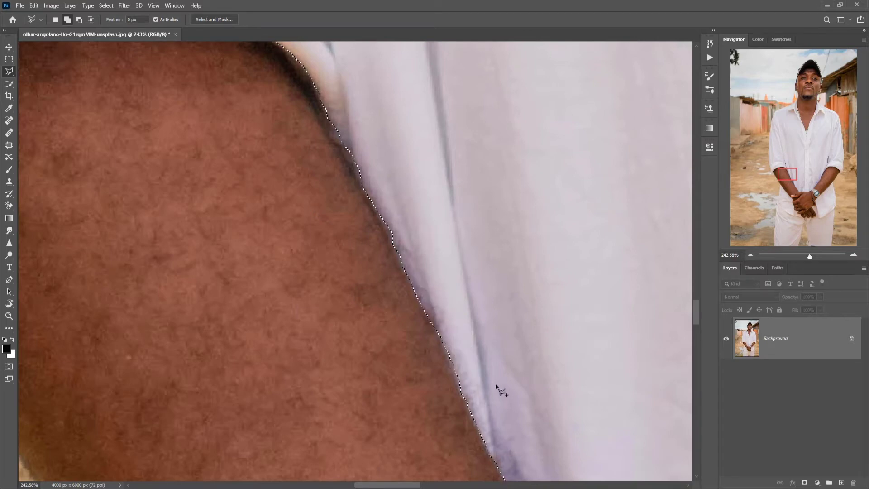
# - Add the remaining slivers of shirt along the inner edge of the left forearm, up to the cuff, to the selection
pyautogui.click(442, 343)
pyautogui.click(445, 359)
pyautogui.click(455, 384)
pyautogui.click(464, 402)
pyautogui.click(512, 435)
pyautogui.click(437, 181)
pyautogui.doubleClick(471, 245)
pyautogui.click(329, 122)
pyautogui.click(328, 132)
pyautogui.click(369, 197)
pyautogui.doubleClick(356, 83)
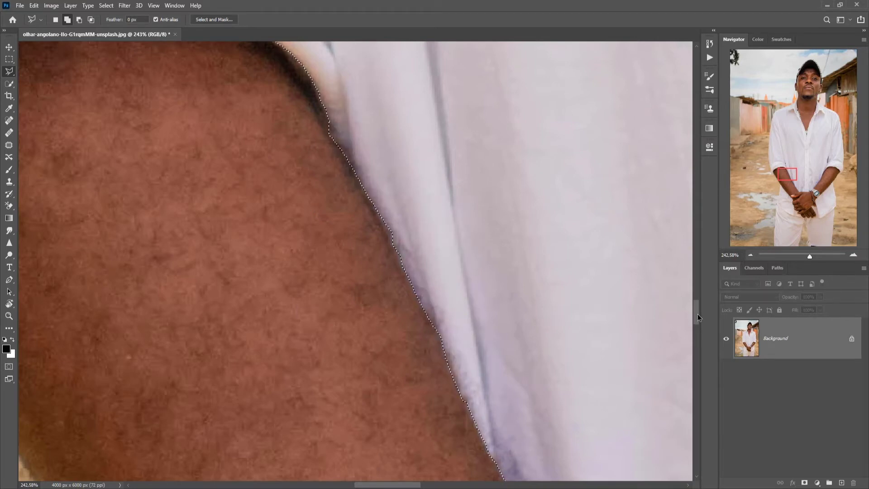
# - Add the missed shirt edges farther down both sides of the left forearm to the selection
pyautogui.moveTo(697, 317); pyautogui.dragTo(697, 338)
pyautogui.click(558, 175)
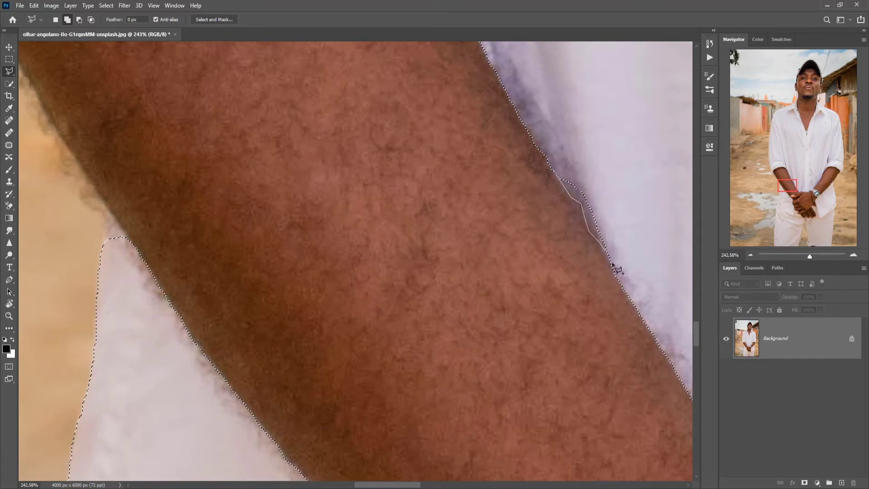
pyautogui.scroll(-6, 628, 318)
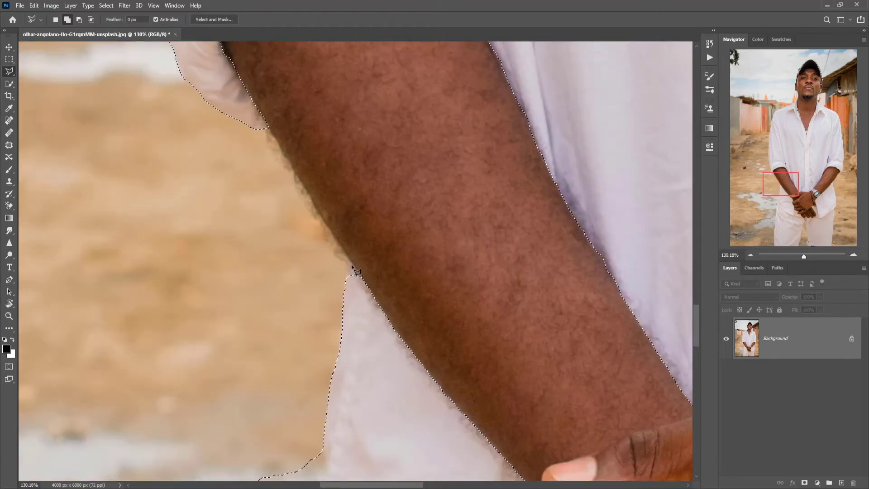
pyautogui.doubleClick(385, 382)
# - Subtract the puddle area beside the left shirt tail from the selection
pyautogui.scroll(-5, 386, 394)
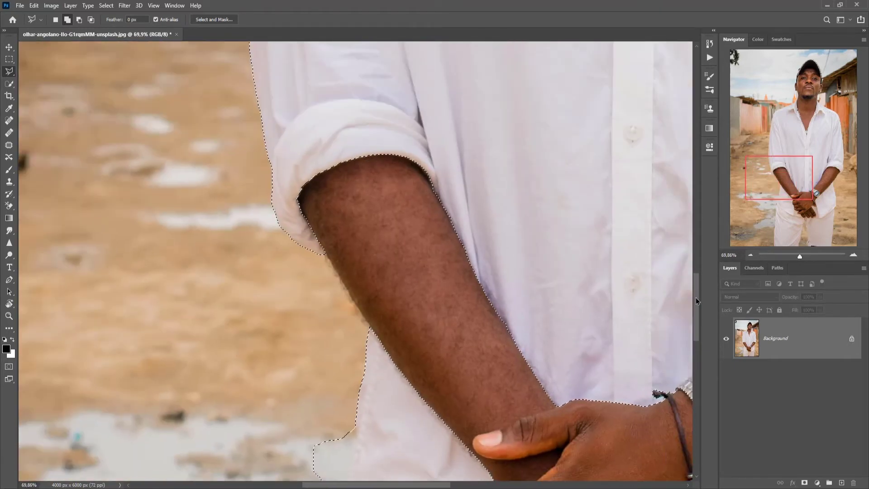
pyautogui.moveTo(696, 297); pyautogui.dragTo(695, 321)
pyautogui.scroll(5, 343, 345)
pyautogui.moveTo(362, 238); pyautogui.dragTo(353, 311)
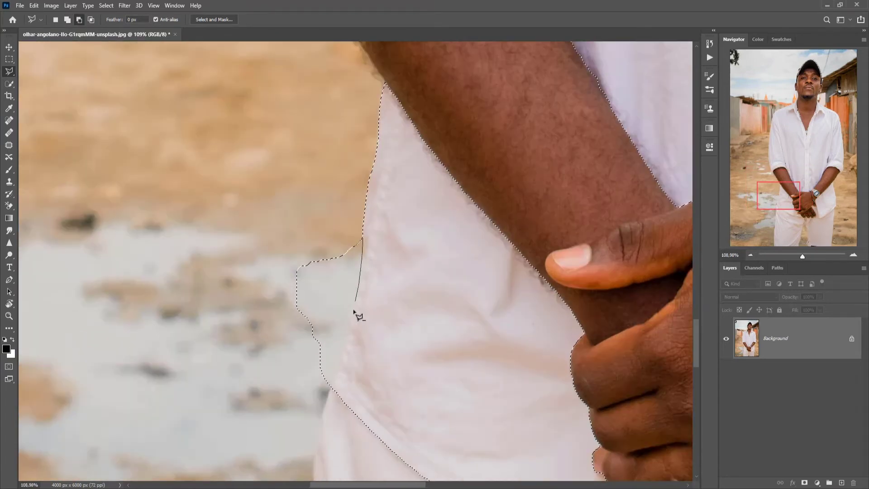
pyautogui.click(330, 391)
pyautogui.click(295, 415)
pyautogui.click(241, 163)
pyautogui.click(311, 163)
pyautogui.click(363, 238)
# - Subtract the wristwatch and its metal band from the selection
pyautogui.scroll(-5, 530, 301)
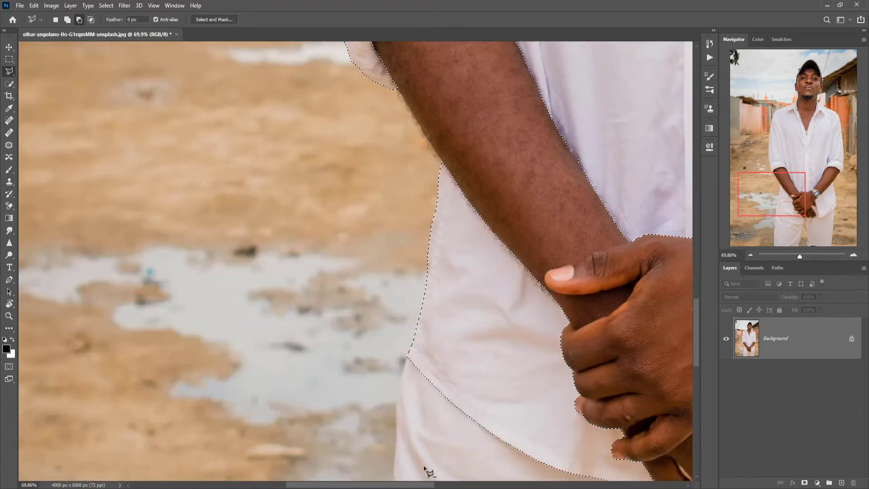
pyautogui.moveTo(424, 485); pyautogui.dragTo(461, 484)
pyautogui.scroll(3, 432, 328)
pyautogui.scroll(-3, 430, 377)
pyautogui.scroll(4, 500, 274)
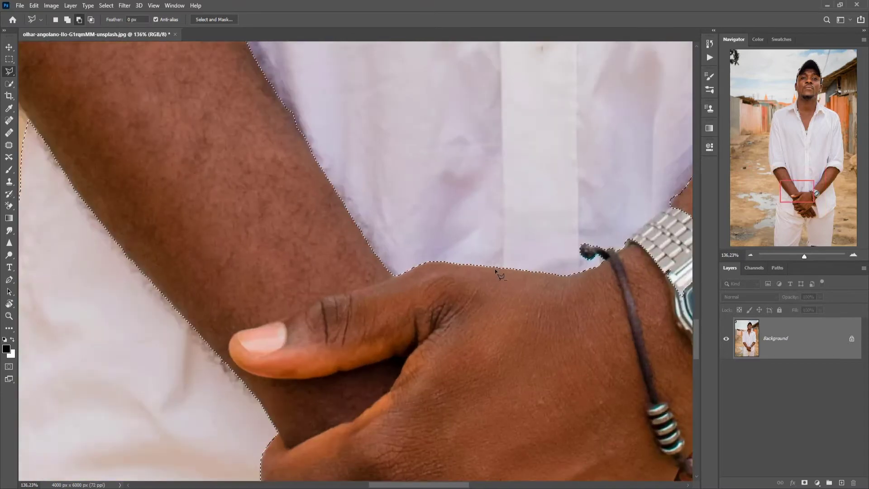
pyautogui.moveTo(397, 484); pyautogui.dragTo(430, 485)
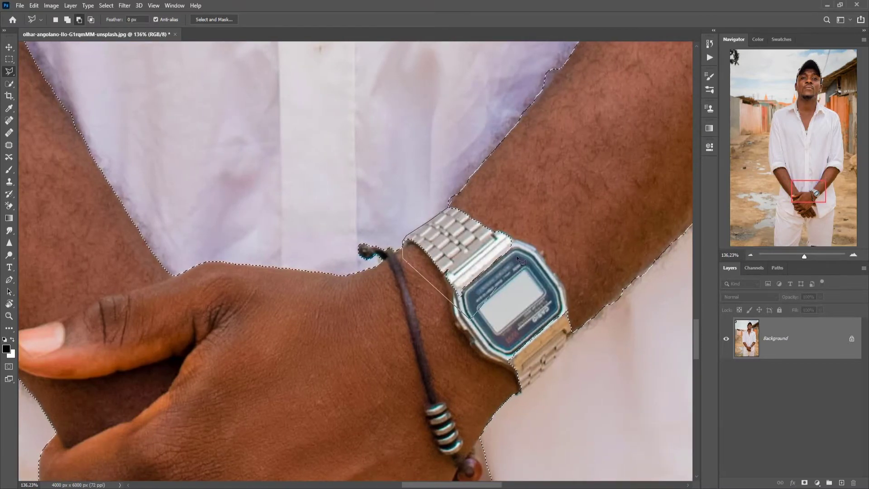
pyautogui.click(498, 191)
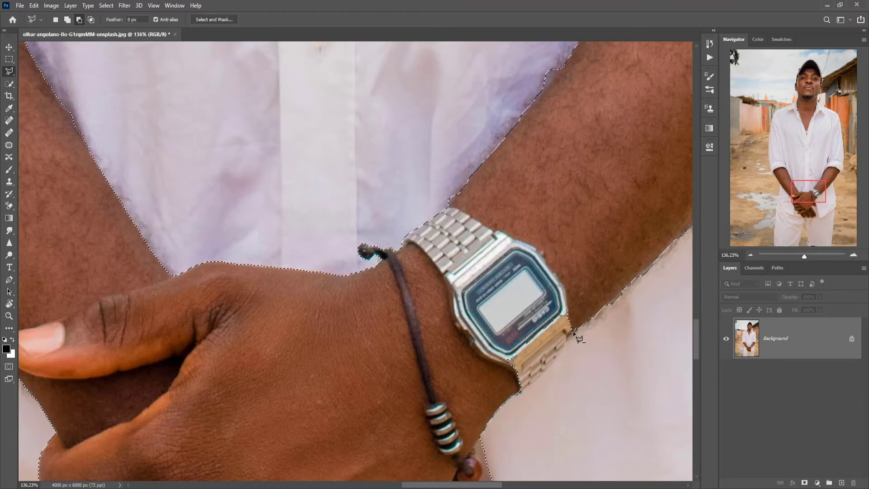
pyautogui.click(538, 380)
# - Add the missed sliver of shirt beside the bracelet's bead, between the wrist and the shirt tail, to the selection
pyautogui.scroll(-3, 591, 267)
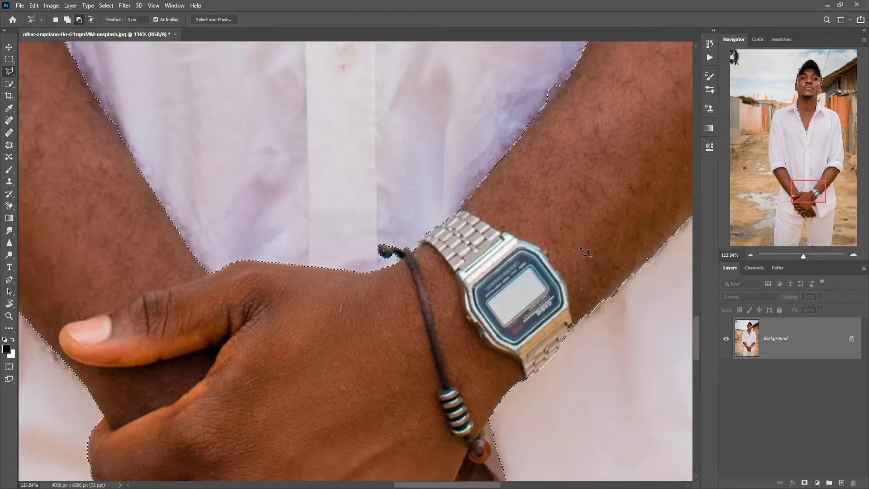
pyautogui.scroll(5, 513, 437)
pyautogui.scroll(3, 515, 435)
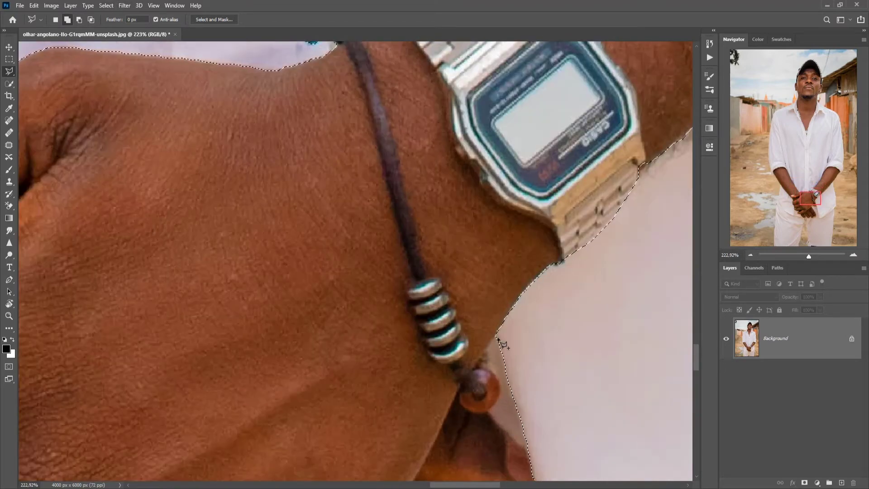
pyautogui.click(486, 351)
pyautogui.click(488, 358)
pyautogui.click(487, 362)
pyautogui.click(493, 370)
pyautogui.click(497, 374)
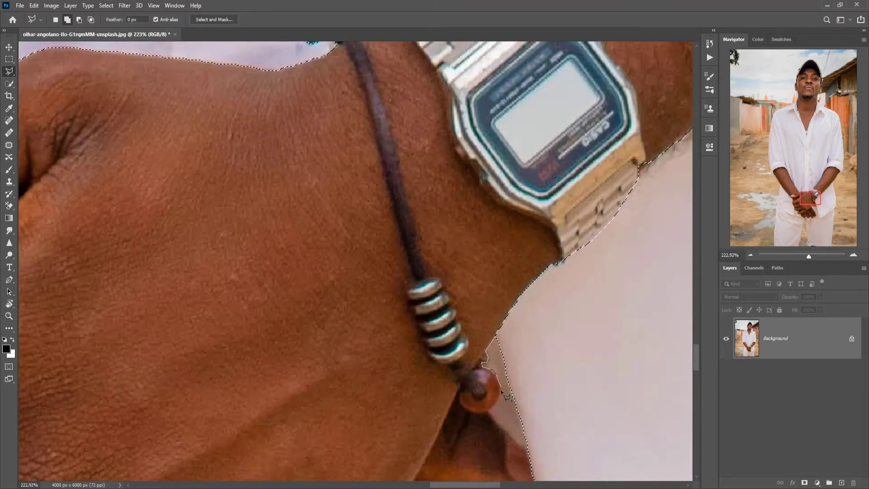
pyautogui.click(491, 409)
pyautogui.click(488, 410)
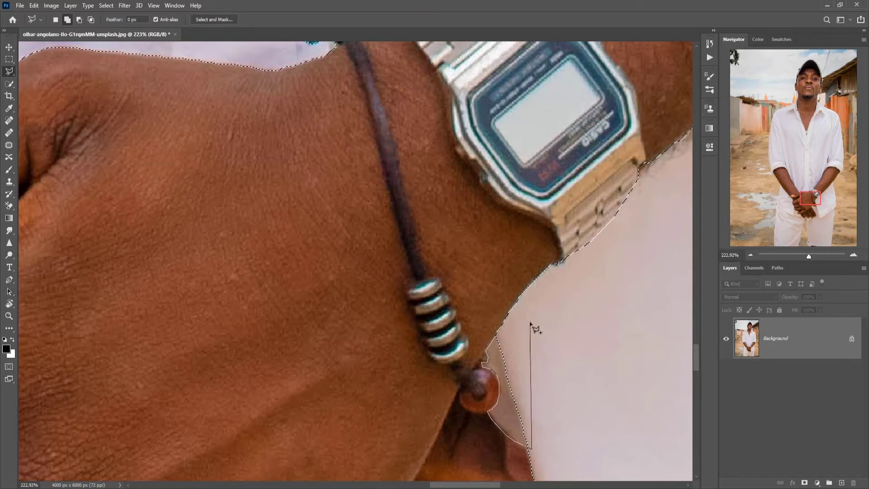
pyautogui.doubleClick(530, 324)
# - Examine the selection edges around the clasped hands, bracelet and watch for remaining errors
pyautogui.scroll(-3, 567, 377)
pyautogui.scroll(5, 498, 433)
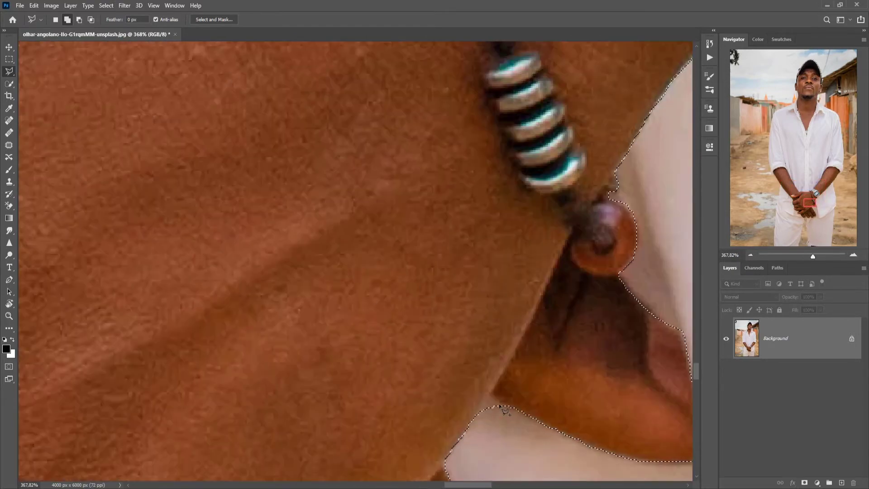
pyautogui.scroll(-5, 500, 439)
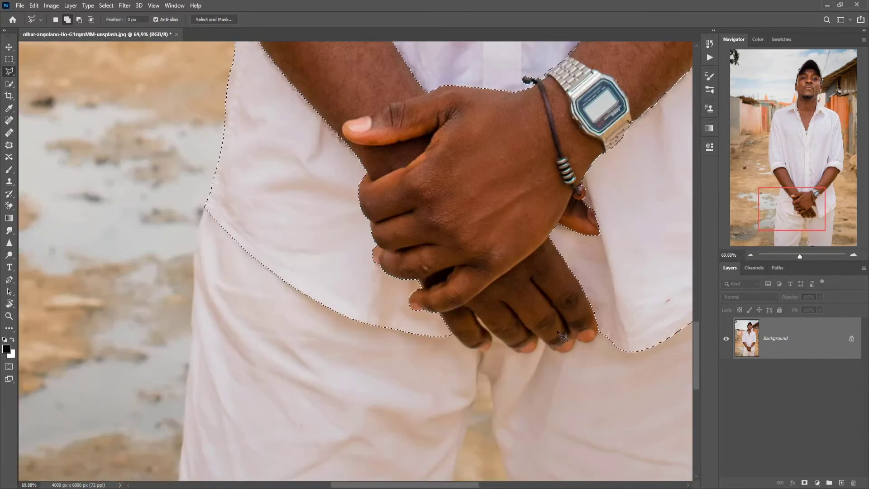
pyautogui.scroll(2, 502, 340)
pyautogui.scroll(-3, 534, 315)
pyautogui.moveTo(385, 485); pyautogui.dragTo(435, 485)
pyautogui.scroll(5, 360, 115)
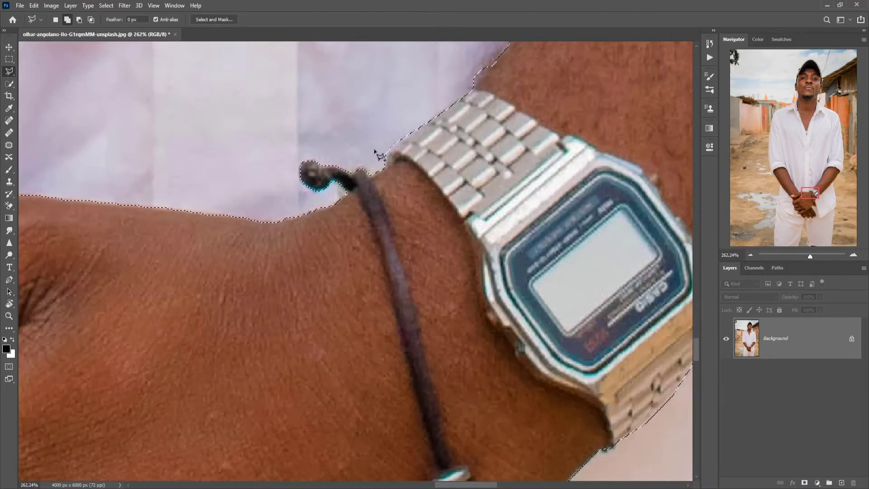
pyautogui.scroll(-4, 203, 178)
pyautogui.moveTo(699, 319); pyautogui.dragTo(702, 286)
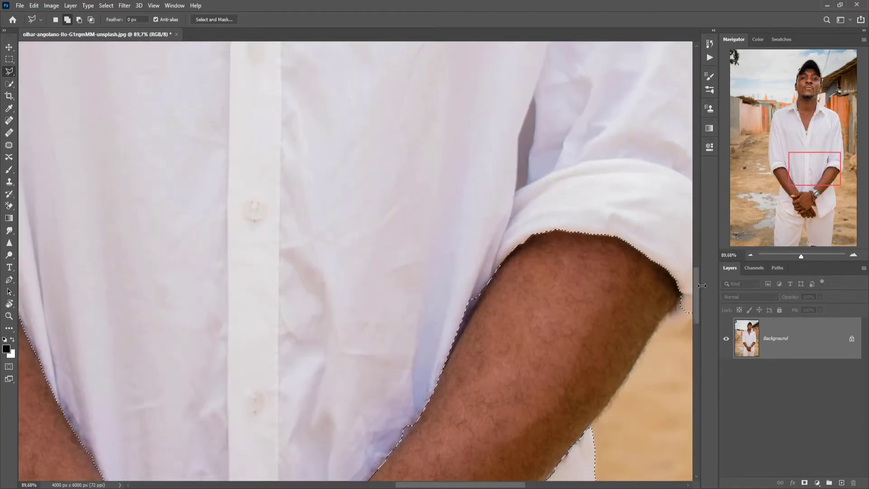
# - Add the missed underside of the rolled sleeve cuff on the watch arm to the selection
pyautogui.scroll(-2, 530, 280)
pyautogui.moveTo(441, 485); pyautogui.dragTo(492, 480)
pyautogui.scroll(5, 506, 315)
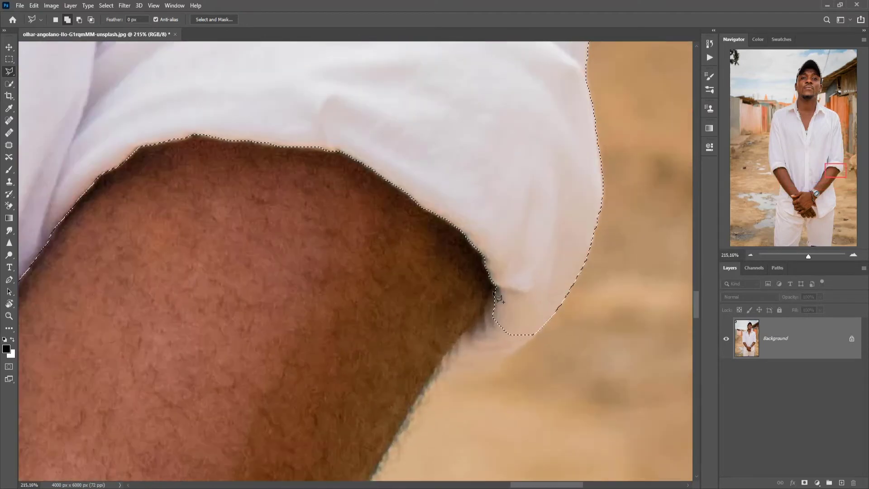
pyautogui.click(496, 289)
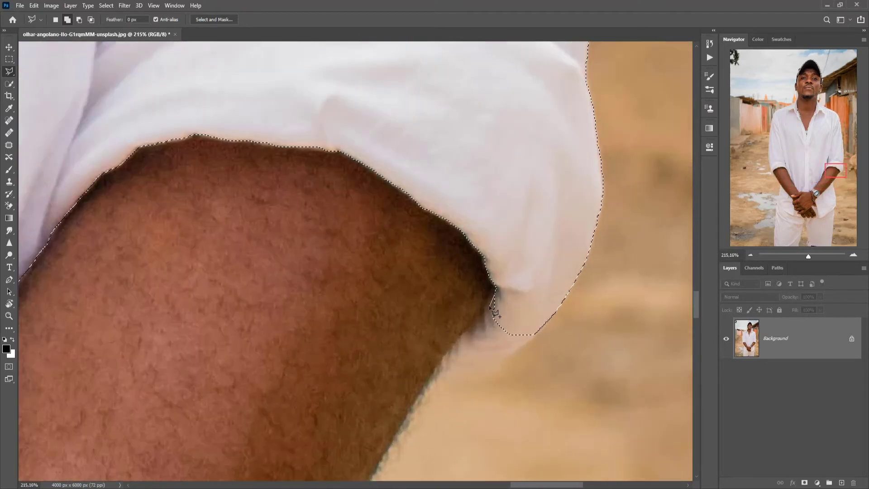
pyautogui.click(442, 362)
pyautogui.click(442, 369)
pyautogui.click(459, 371)
pyautogui.doubleClick(531, 251)
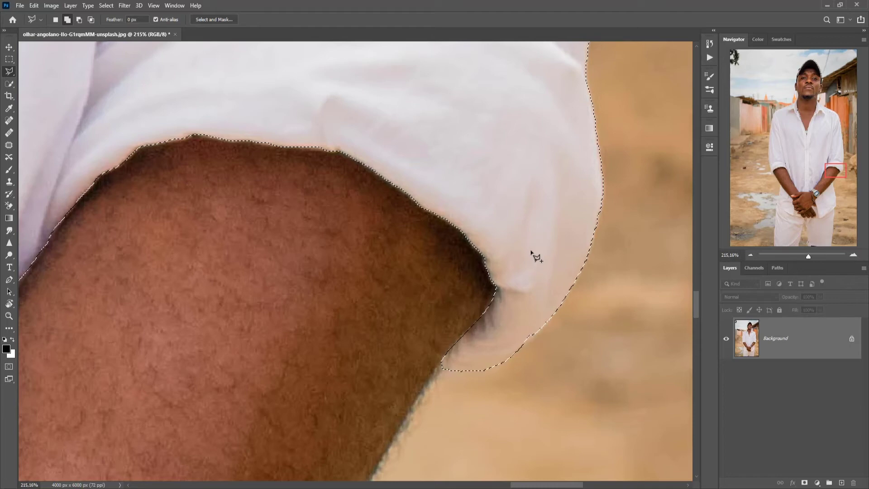
pyautogui.doubleClick(528, 233)
pyautogui.scroll(-8, 380, 255)
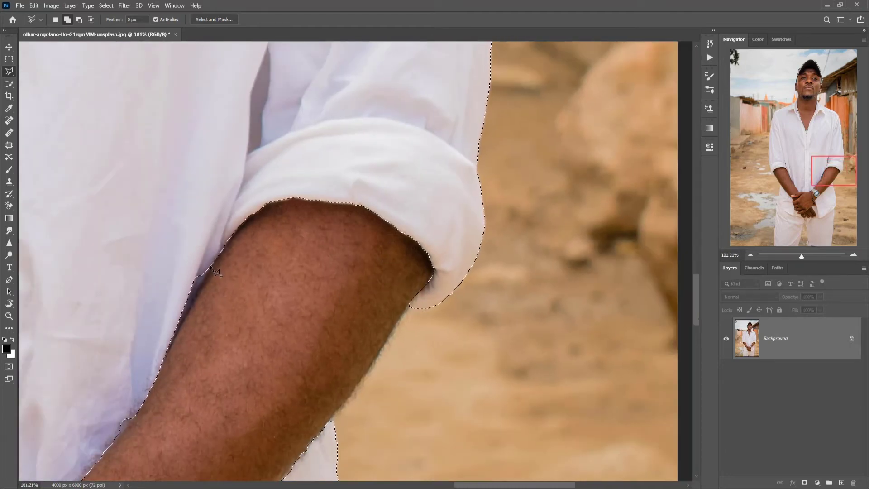
pyautogui.click(79, 20)
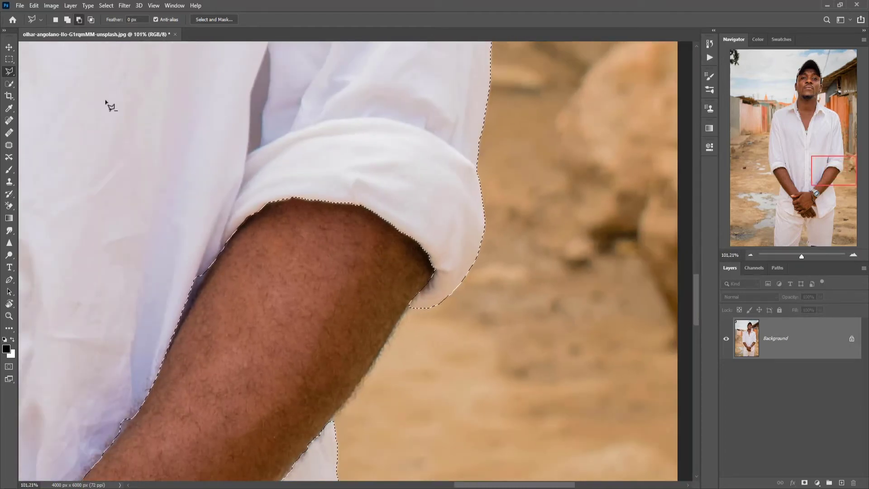
pyautogui.click(214, 259)
pyautogui.click(165, 356)
pyautogui.click(130, 368)
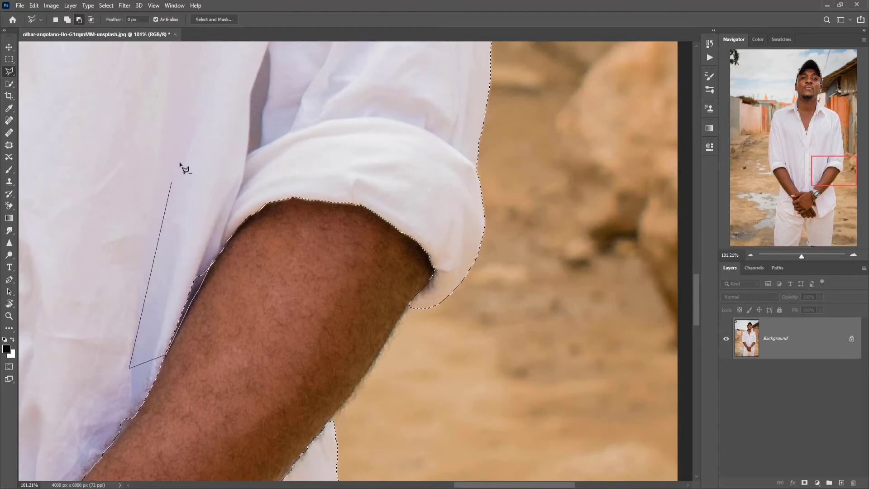
pyautogui.doubleClick(222, 282)
pyautogui.scroll(-2, 182, 338)
pyautogui.hotkey('ctrl', 'z')
# - Add the missed shirt edge along the inner side of the watch-arm forearm, below the cuff, to the selection
pyautogui.click(67, 20)
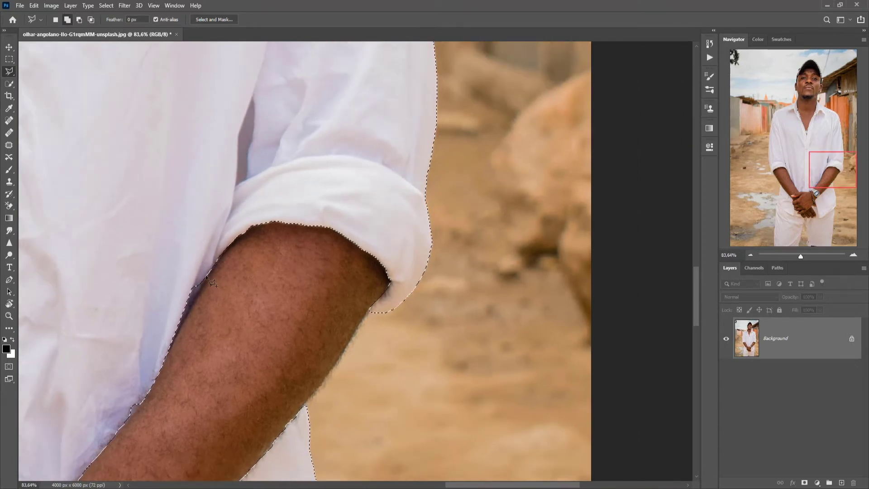
pyautogui.click(207, 274)
pyautogui.doubleClick(187, 201)
pyautogui.scroll(-3, 180, 355)
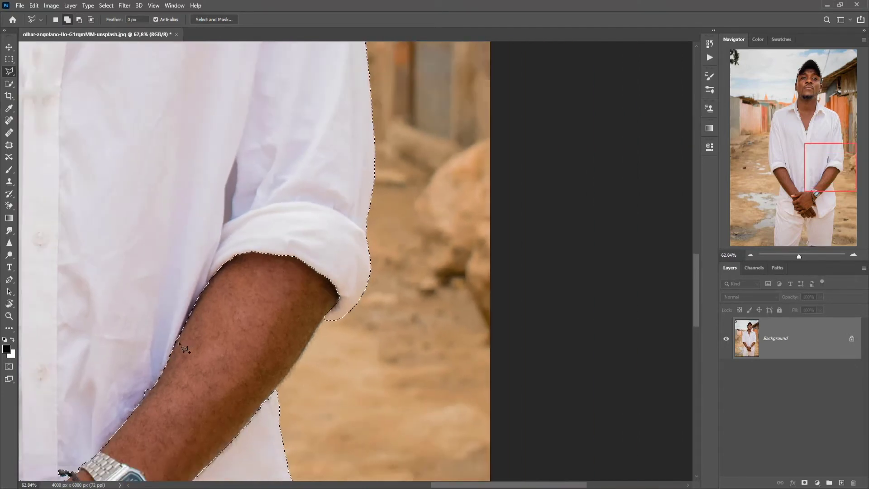
pyautogui.scroll(1, 164, 391)
pyautogui.click(153, 389)
pyautogui.scroll(3, 143, 425)
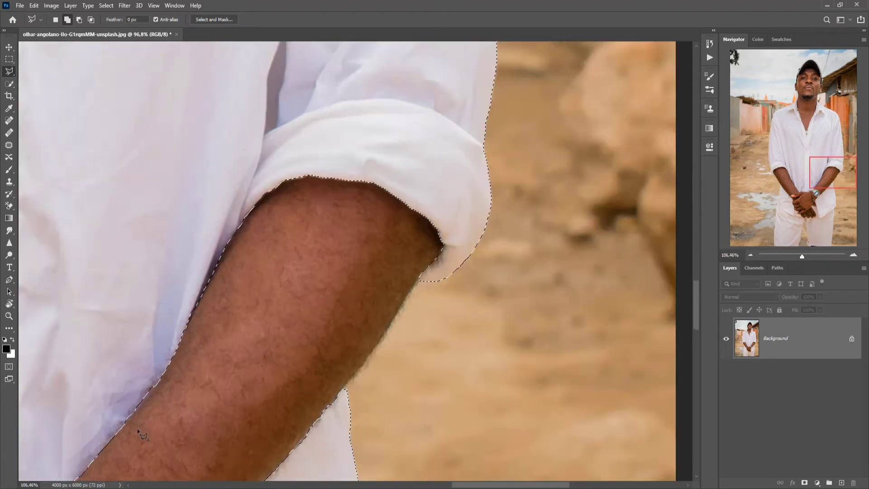
# - Add the remaining slivers of shirt tail along the outer underside of the watch-arm forearm to the selection
pyautogui.scroll(-5, 142, 425)
pyautogui.scroll(-3, 190, 376)
pyautogui.scroll(5, 240, 325)
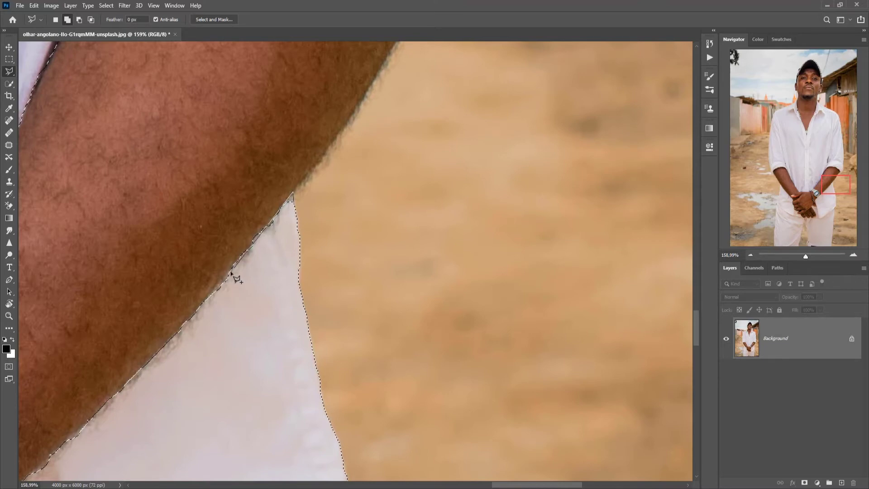
pyautogui.click(110, 397)
pyautogui.moveTo(110, 397); pyautogui.dragTo(164, 322)
pyautogui.click(92, 392)
pyautogui.click(73, 411)
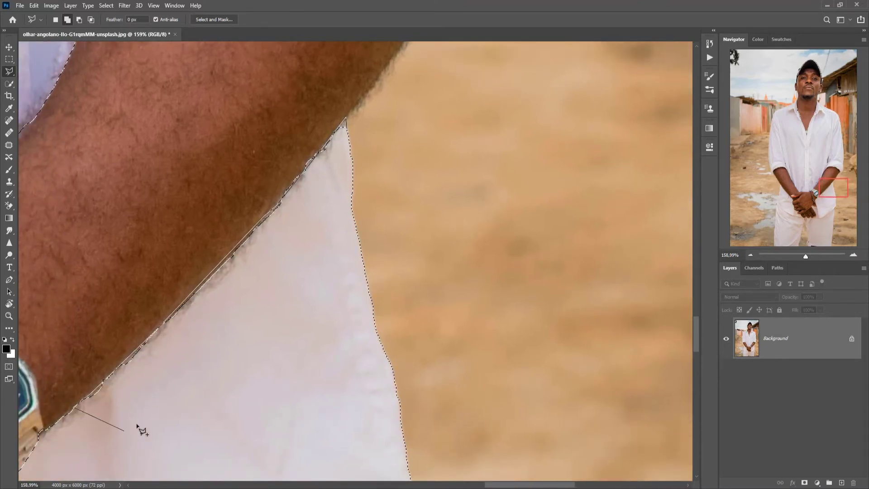
pyautogui.click(136, 426)
pyautogui.click(342, 158)
# - Fill the selected shirt with a light blue (#70d2fb) Solid Color adjustment layer and set its blend mode to Multiply
pyautogui.scroll(-4, 292, 268)
pyautogui.scroll(-6, 297, 286)
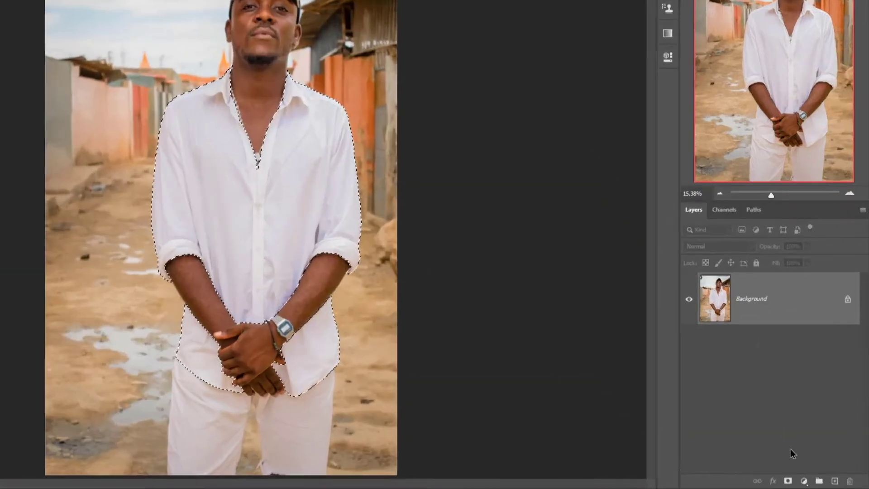
pyautogui.click(804, 480)
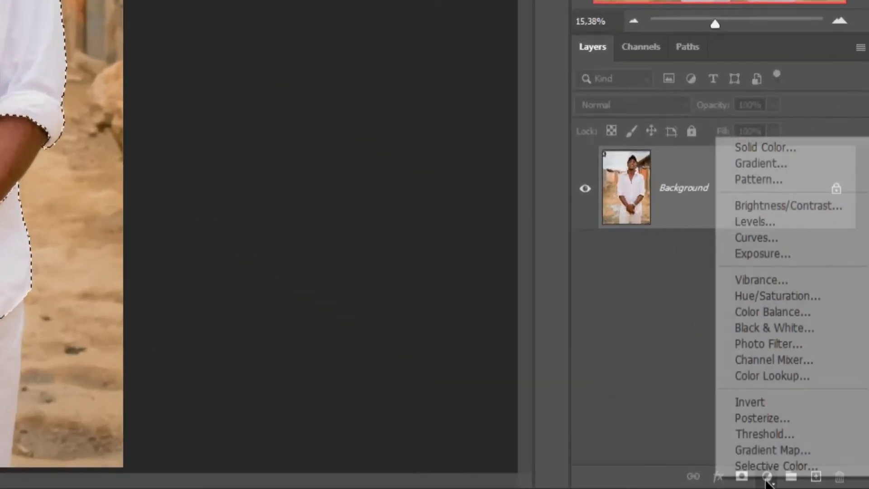
pyautogui.click(803, 274)
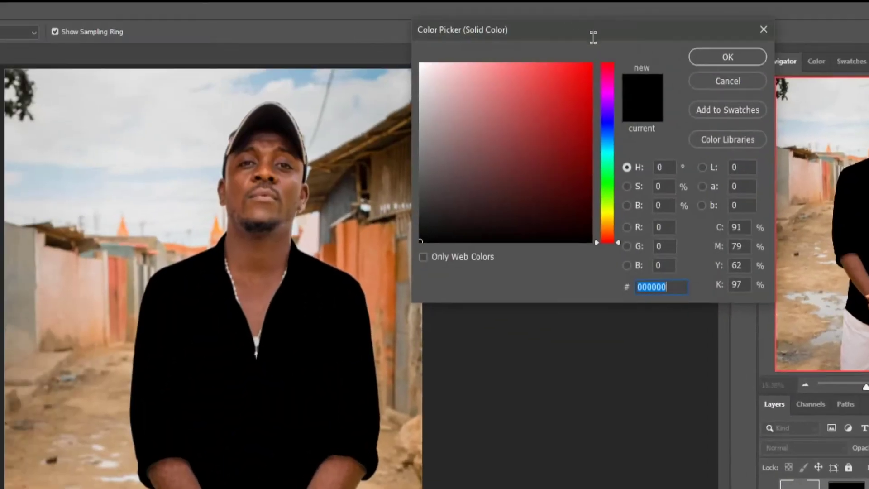
pyautogui.moveTo(514, 54); pyautogui.dragTo(480, 30)
pyautogui.moveTo(594, 122); pyautogui.dragTo(596, 133)
pyautogui.moveTo(613, 166); pyautogui.dragTo(614, 144)
pyautogui.moveTo(509, 67); pyautogui.dragTo(515, 65)
pyautogui.click(721, 59)
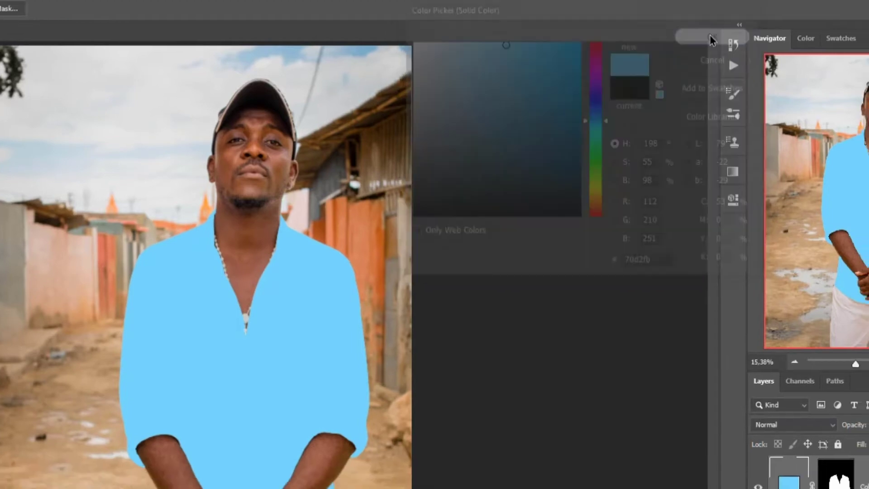
pyautogui.click(820, 448)
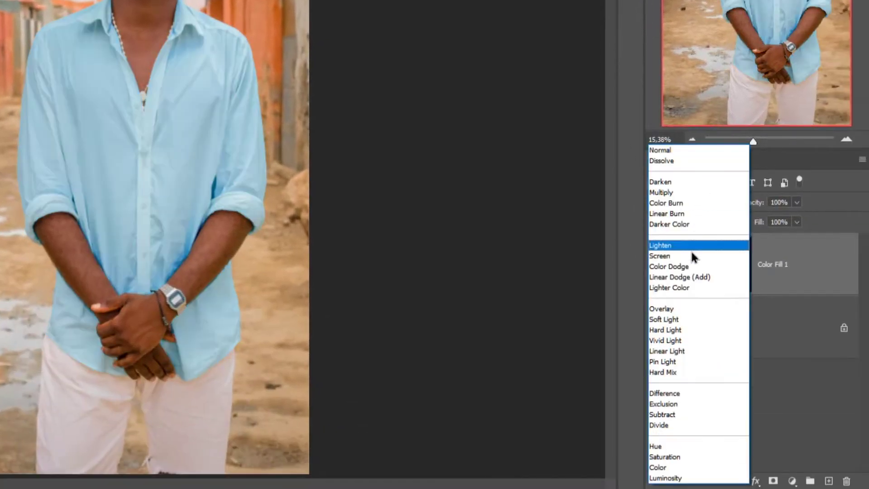
pyautogui.click(678, 193)
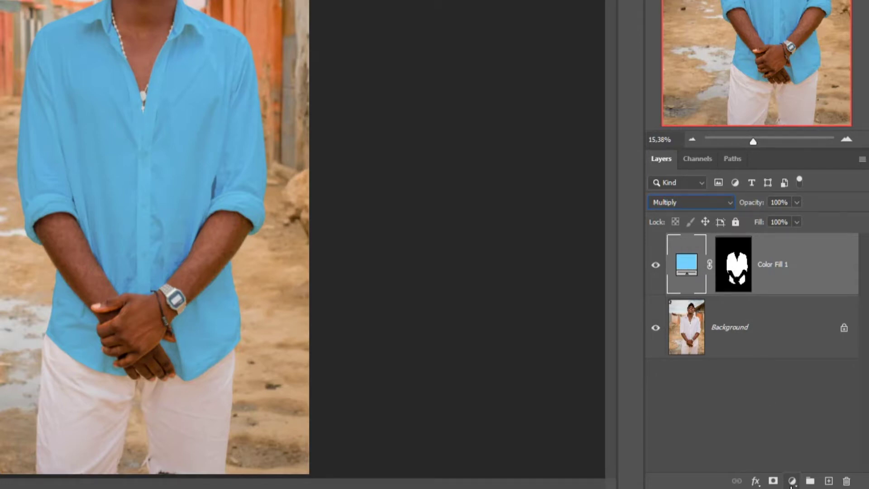
# - Add a Curves adjustment layer above the color fill and close its settings
pyautogui.click(791, 481)
pyautogui.click(787, 308)
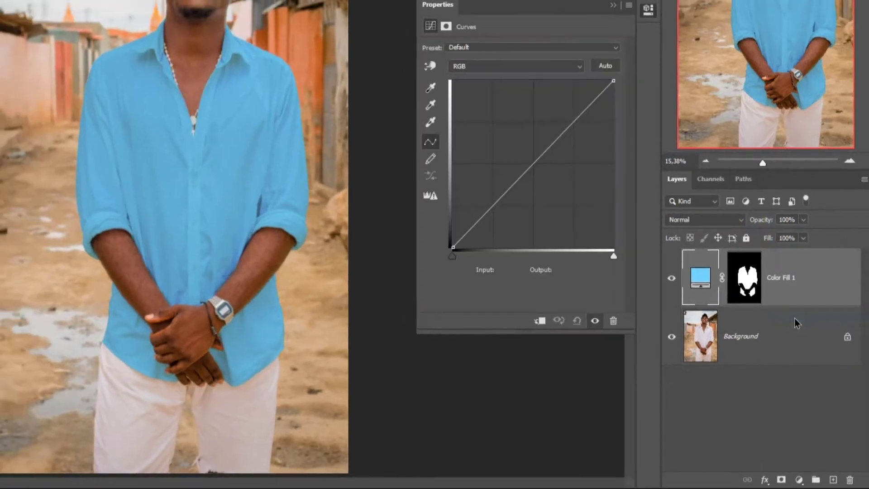
pyautogui.click(613, 6)
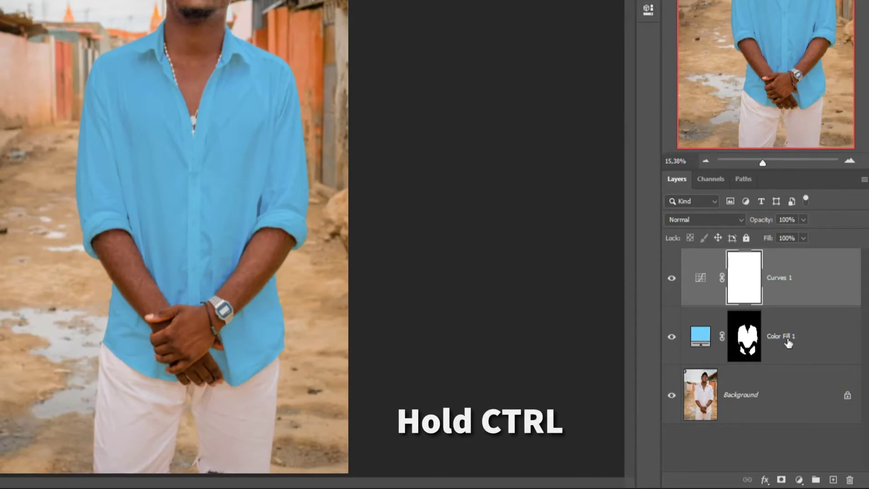
# - Group the Curves and color fill layers and move the shirt mask from the color fill onto the group
pyautogui.keyDown('ctrl'); pyautogui.click(826, 345); pyautogui.keyUp('ctrl')
pyautogui.hotkey('ctrl', 'g')
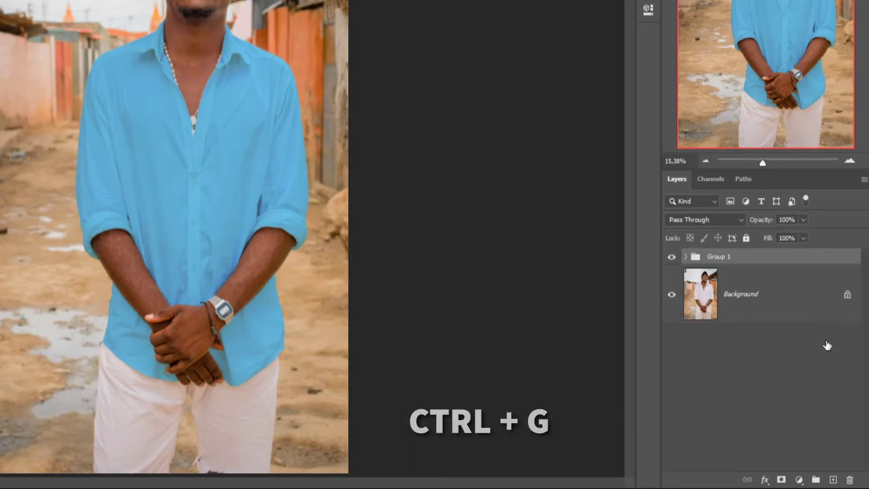
pyautogui.click(687, 257)
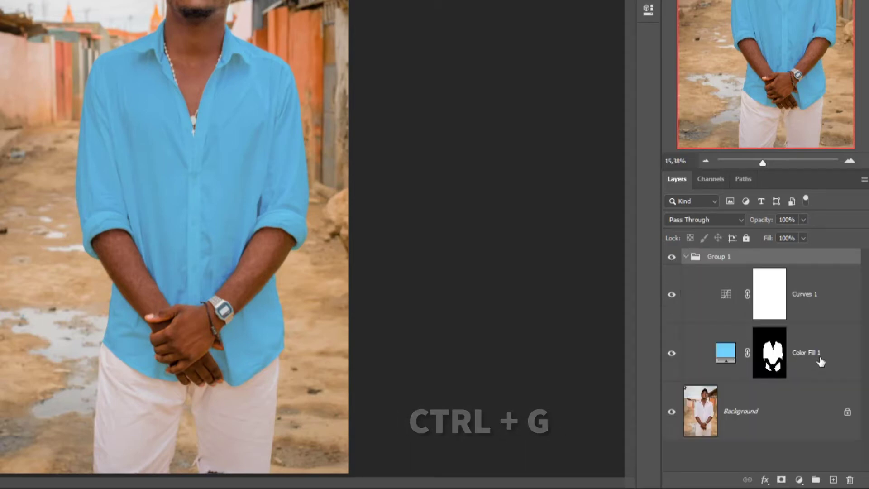
pyautogui.moveTo(776, 357); pyautogui.dragTo(746, 286)
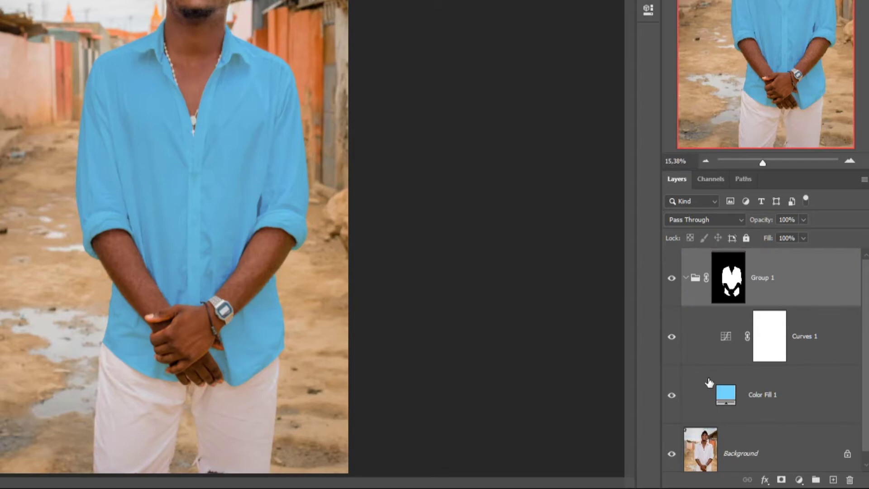
# - Darken the shirt's shadows under the collar with the Curves on-image adjustment, pulling input 101 down to about output 15
pyautogui.doubleClick(725, 337)
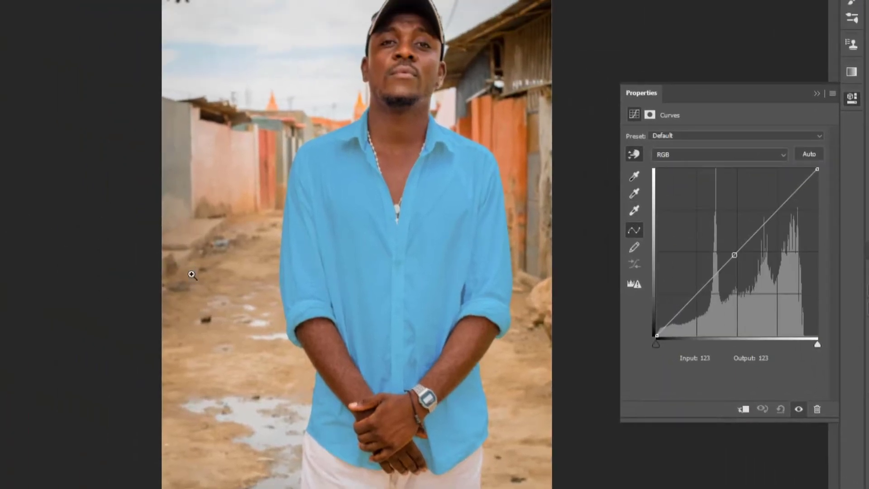
pyautogui.moveTo(371, 157); pyautogui.dragTo(443, 164)
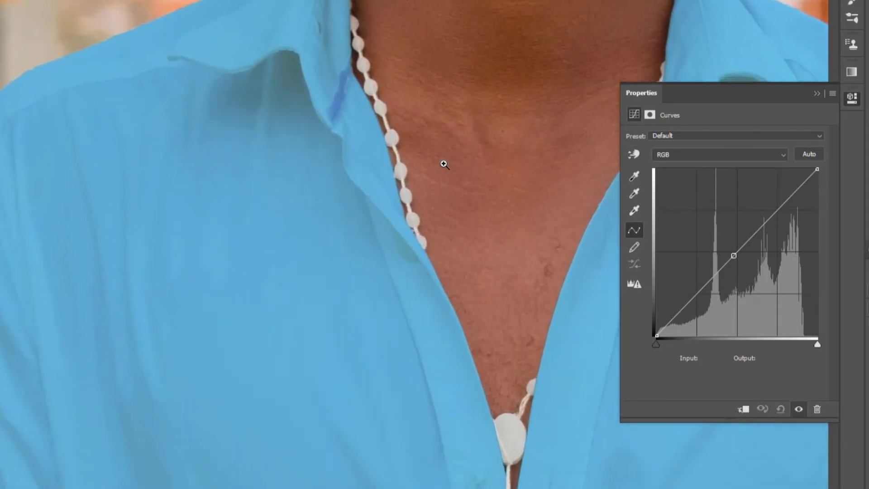
pyautogui.moveTo(294, 71); pyautogui.dragTo(296, 120)
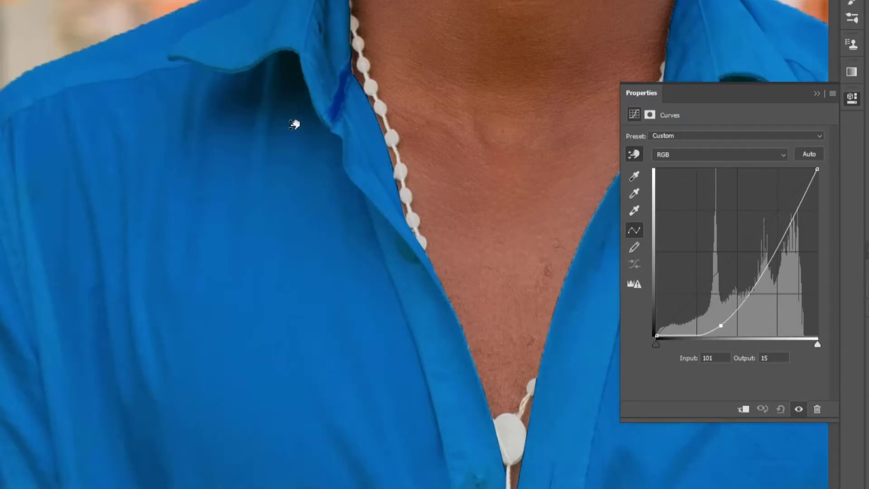
pyautogui.scroll(-4, 324, 291)
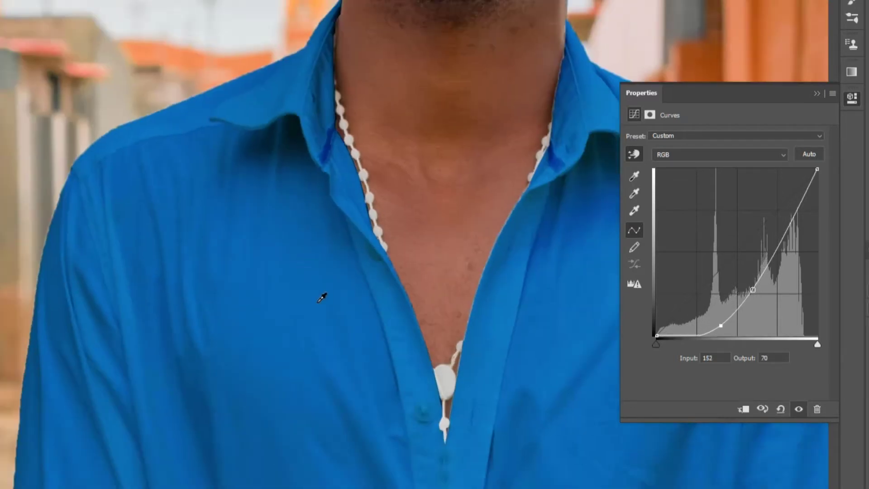
pyautogui.scroll(-4, 516, 415)
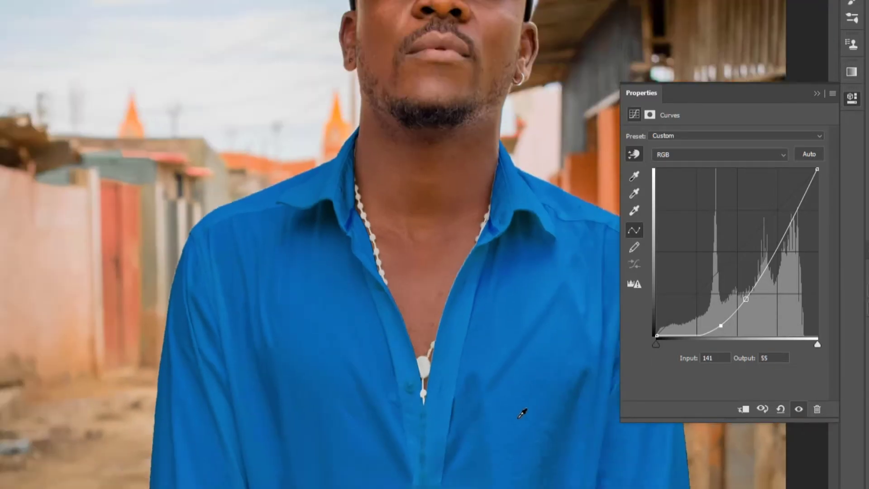
# - Fine-tune the Curves with an on-image point sampled from the shirt's button placket at input 162, output 87, and close its settings
pyautogui.scroll(-3, 499, 448)
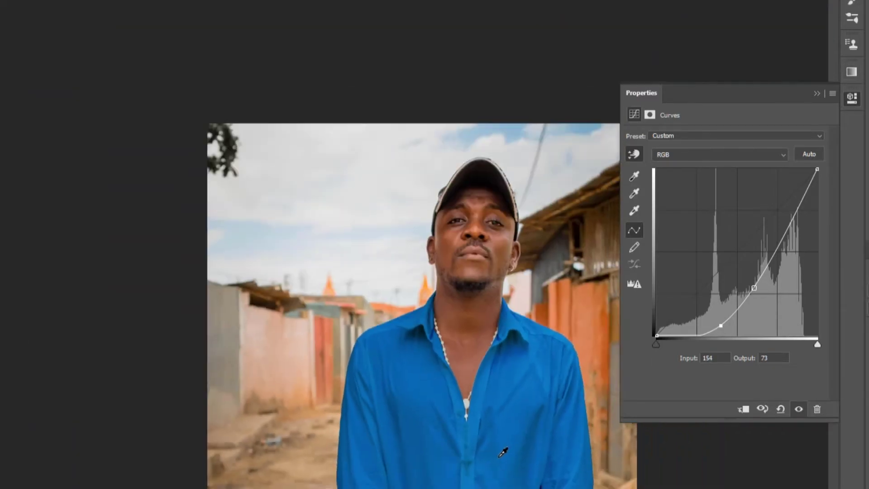
pyautogui.scroll(-2, 505, 436)
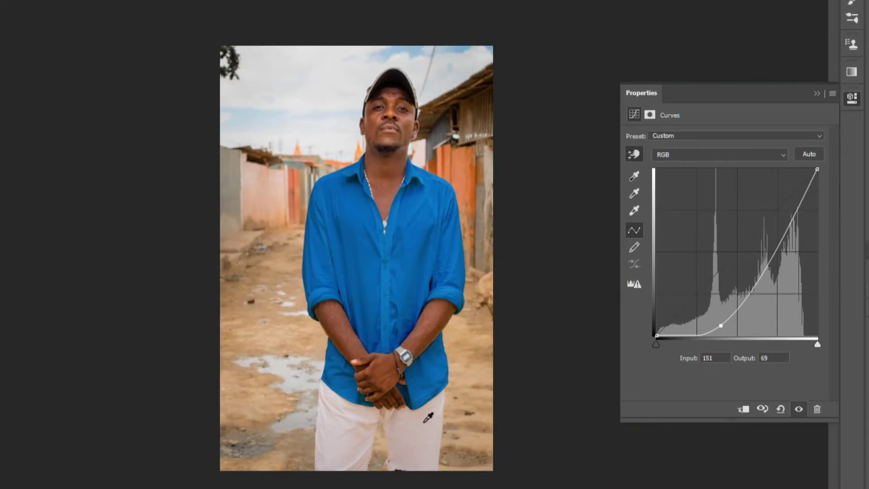
pyautogui.scroll(4, 414, 373)
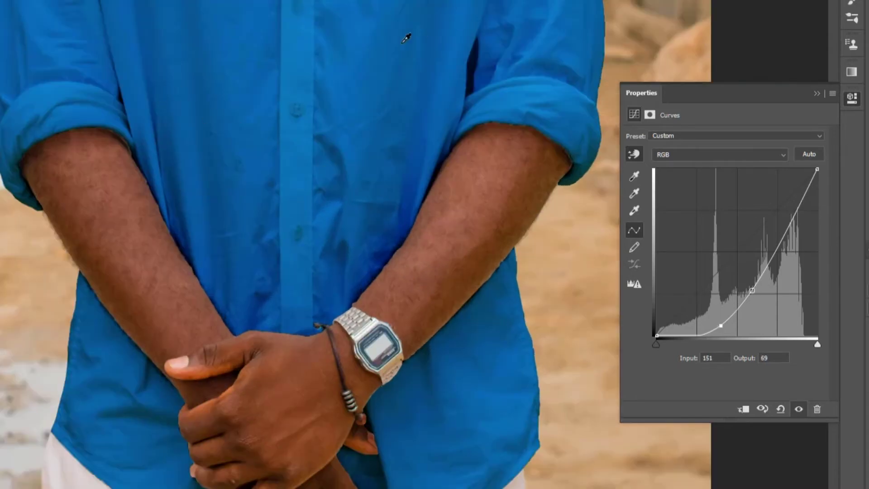
pyautogui.scroll(4, 299, 41)
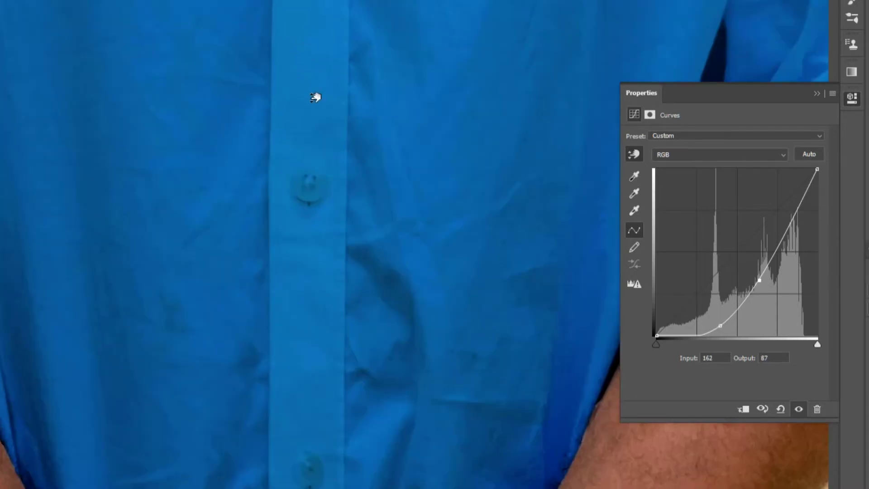
pyautogui.moveTo(315, 97)
pyautogui.mouseDown()
pyautogui.moveTo(315, 88)
pyautogui.moveTo(313, 97)
pyautogui.mouseUp()
pyautogui.scroll(-5, 313, 95)
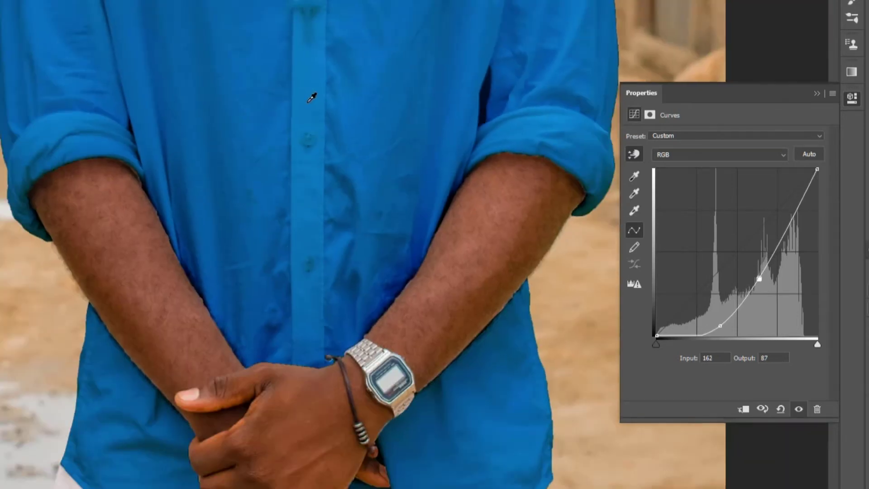
pyautogui.scroll(-4, 362, 25)
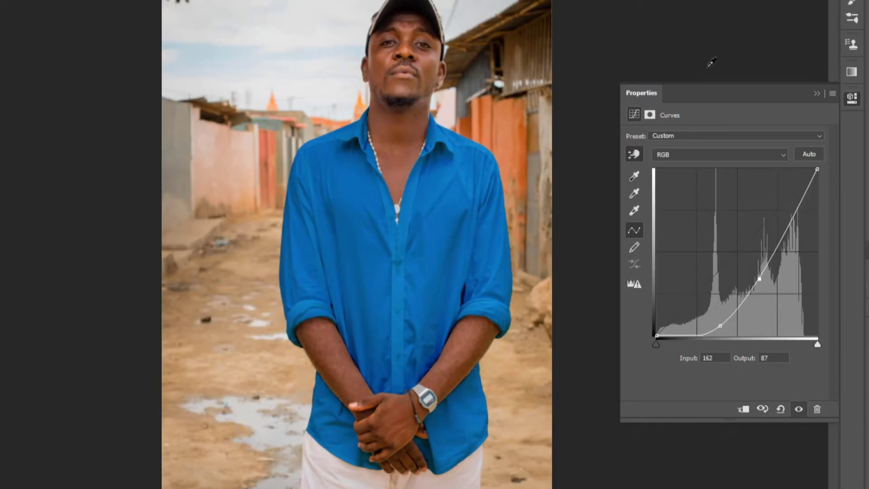
pyautogui.click(815, 95)
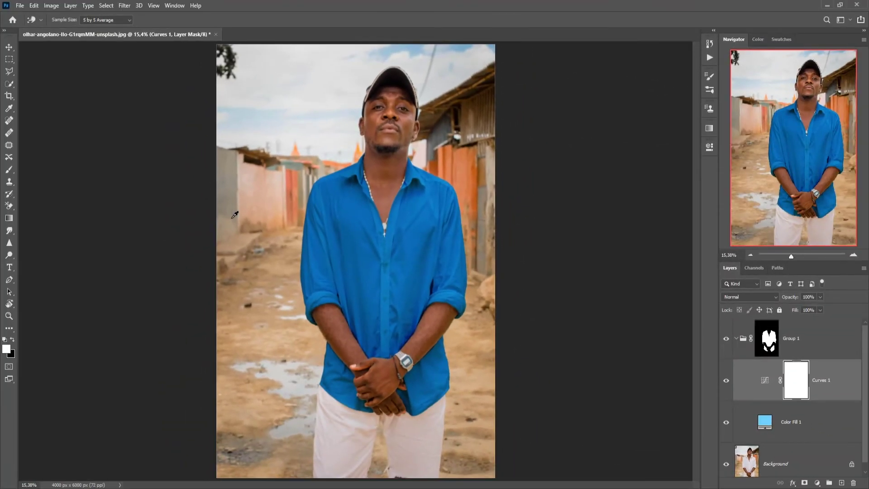
# - Target the group's layer mask and set up the Brush tool with 35% flow
pyautogui.click(767, 343)
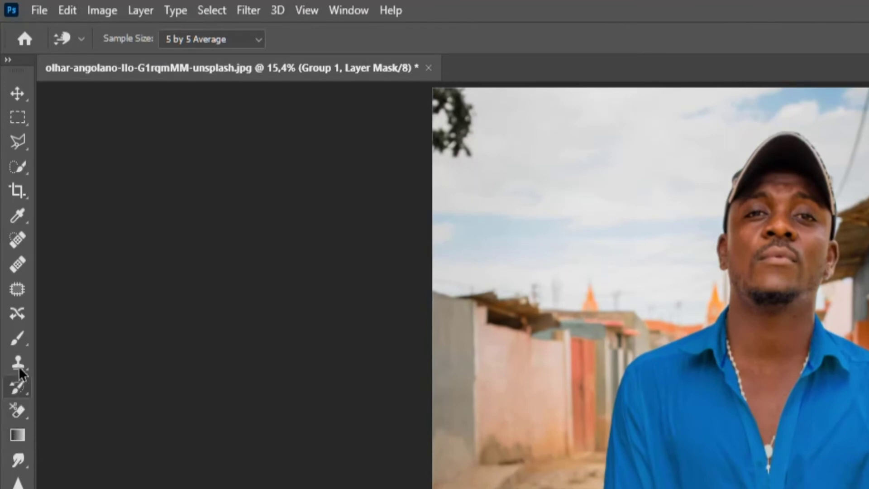
pyautogui.click(20, 342)
pyautogui.click(516, 38)
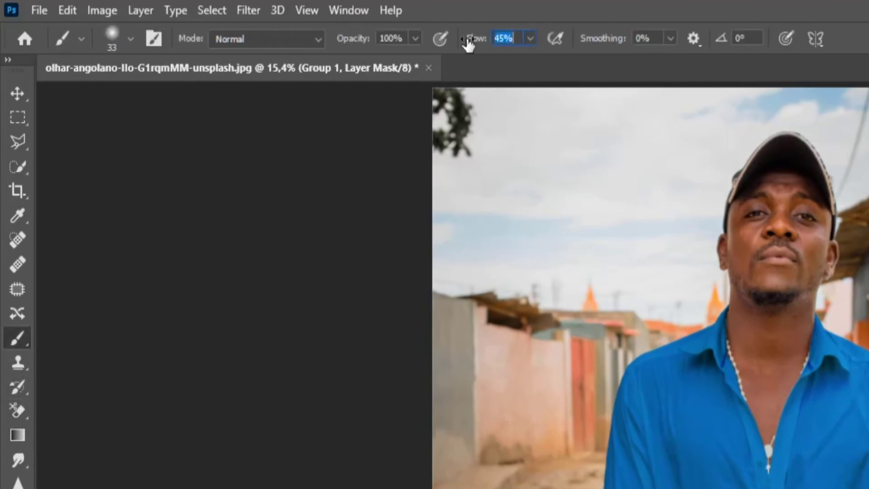
pyautogui.write('35')
pyautogui.press('Return')
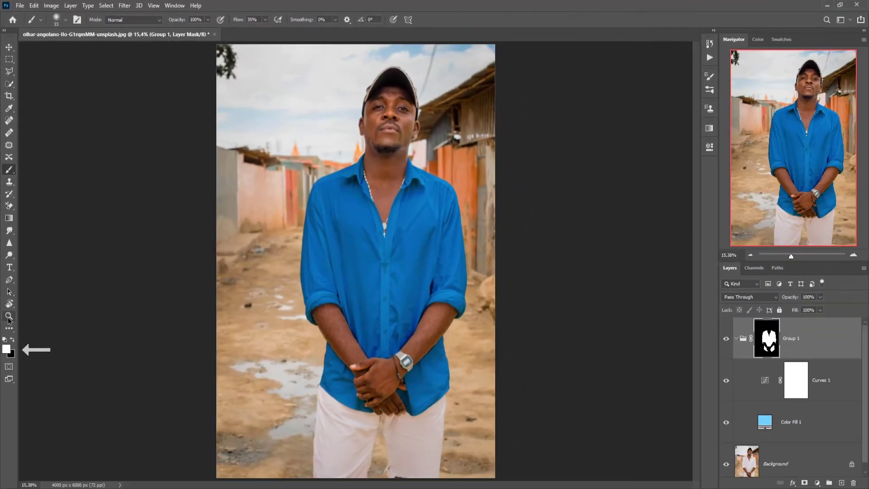
# - Paint white on the group mask along the shirt edges bordering both sides of the forearm with the watch
pyautogui.click(11, 394)
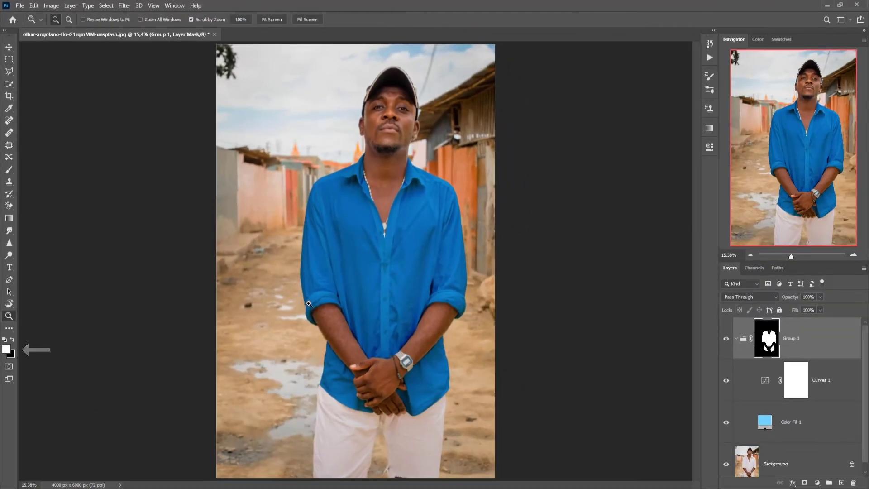
pyautogui.moveTo(445, 328); pyautogui.dragTo(574, 288)
pyautogui.moveTo(694, 280); pyautogui.dragTo(694, 302)
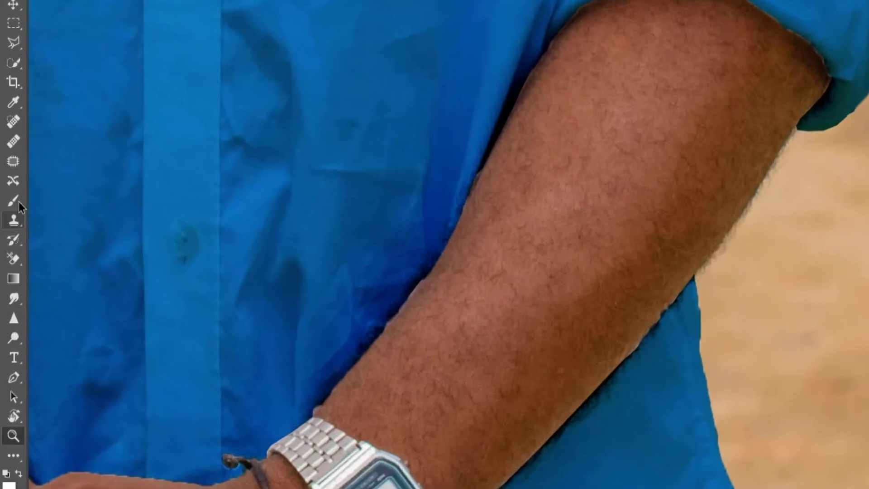
pyautogui.click(10, 170)
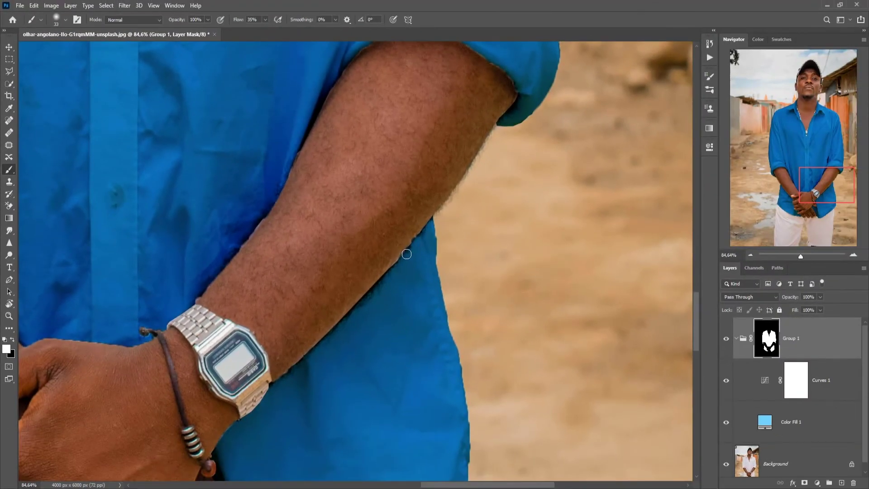
pyautogui.moveTo(392, 269); pyautogui.dragTo(315, 350)
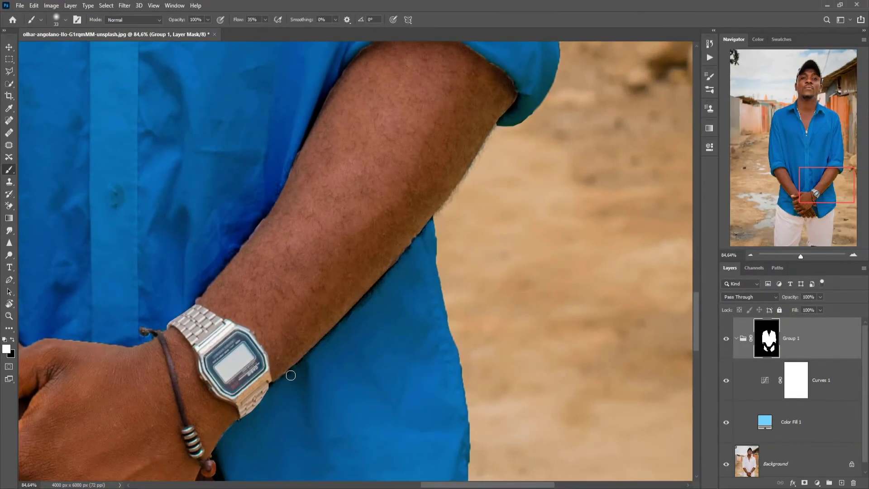
pyautogui.moveTo(267, 207)
pyautogui.mouseDown()
pyautogui.moveTo(244, 245)
pyautogui.moveTo(263, 212)
pyautogui.mouseUp()
pyautogui.moveTo(236, 248); pyautogui.dragTo(271, 198)
pyautogui.moveTo(191, 298); pyautogui.dragTo(211, 278)
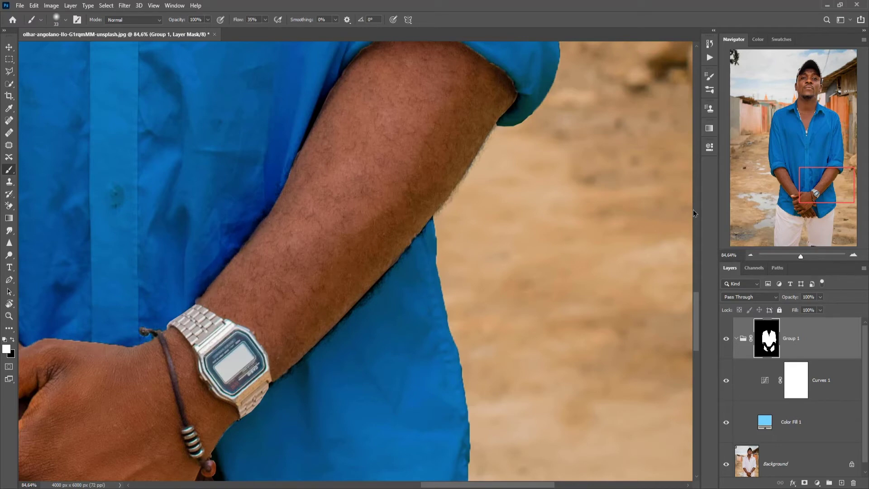
# - Enlarge the brush to 61 px and paint the mask along the rolled cuff and remaining shirt edges around the watch arm
pyautogui.moveTo(697, 302); pyautogui.dragTo(699, 291)
pyautogui.keyDown('alt'); pyautogui.moveTo(333, 231); pyautogui.dragTo(349, 235); pyautogui.keyUp('alt')
pyautogui.keyDown('alt'); pyautogui.moveTo(517, 133); pyautogui.dragTo(507, 137); pyautogui.keyUp('alt')
pyautogui.moveTo(524, 177)
pyautogui.mouseDown()
pyautogui.moveTo(482, 131)
pyautogui.moveTo(450, 116)
pyautogui.moveTo(380, 116)
pyautogui.moveTo(352, 132)
pyautogui.mouseUp()
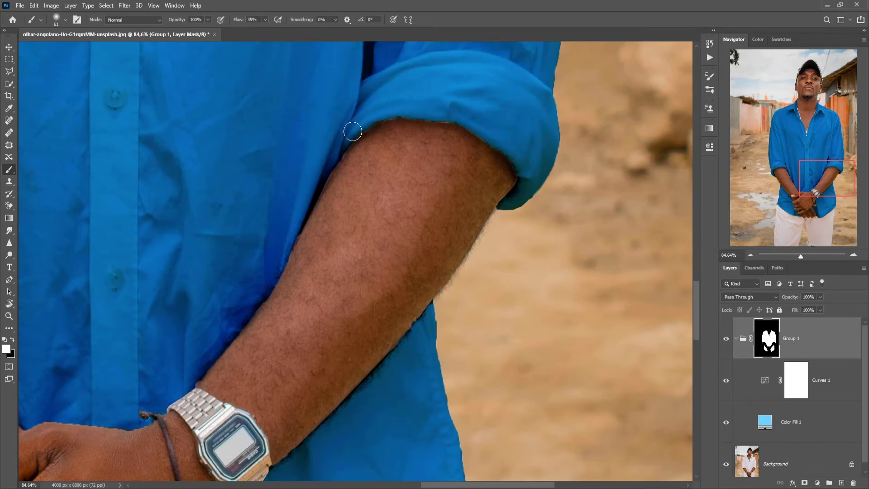
pyautogui.moveTo(453, 118); pyautogui.dragTo(381, 113)
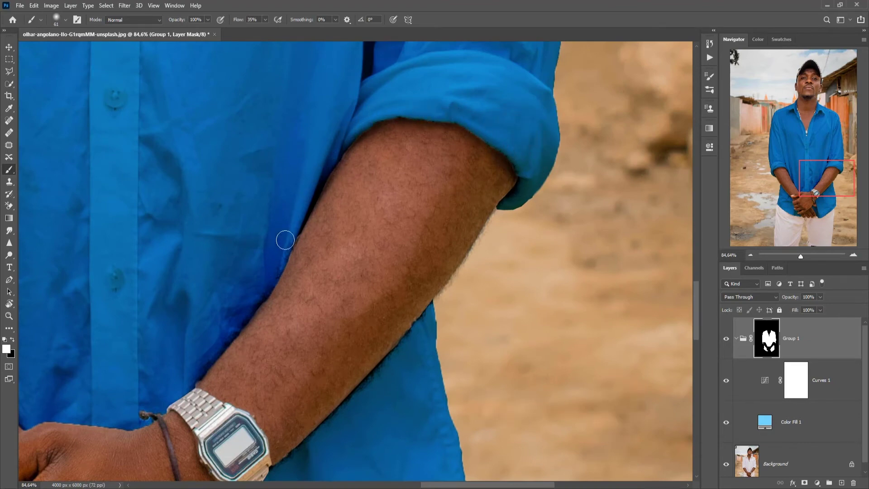
pyautogui.moveTo(281, 258); pyautogui.dragTo(292, 231)
pyautogui.moveTo(428, 316); pyautogui.dragTo(387, 372)
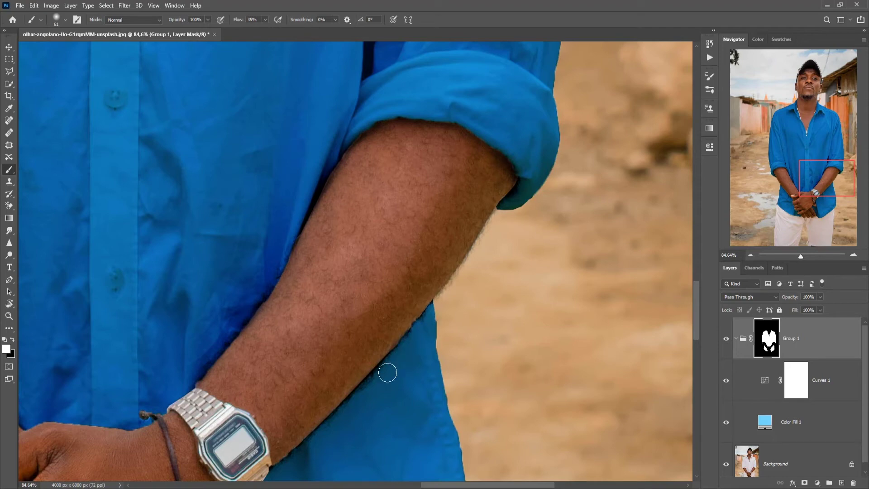
# - Clean up the group mask along the cuff and shirt edges around the other forearm, undoing the last stray change
pyautogui.moveTo(488, 484); pyautogui.dragTo(411, 485)
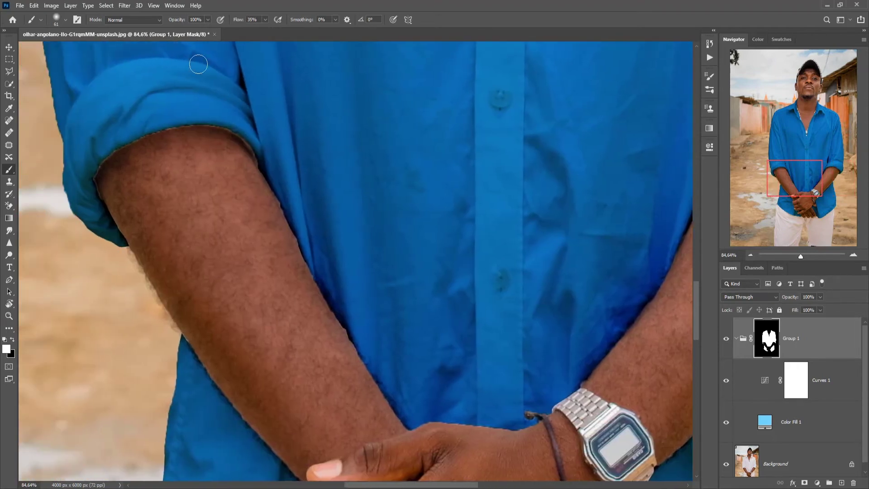
pyautogui.moveTo(264, 158)
pyautogui.mouseDown()
pyautogui.moveTo(231, 123)
pyautogui.moveTo(252, 136)
pyautogui.moveTo(207, 116)
pyautogui.moveTo(162, 123)
pyautogui.moveTo(187, 114)
pyautogui.moveTo(122, 138)
pyautogui.moveTo(146, 123)
pyautogui.moveTo(101, 149)
pyautogui.moveTo(86, 186)
pyautogui.moveTo(96, 207)
pyautogui.moveTo(90, 159)
pyautogui.moveTo(145, 130)
pyautogui.moveTo(196, 117)
pyautogui.moveTo(264, 153)
pyautogui.mouseUp()
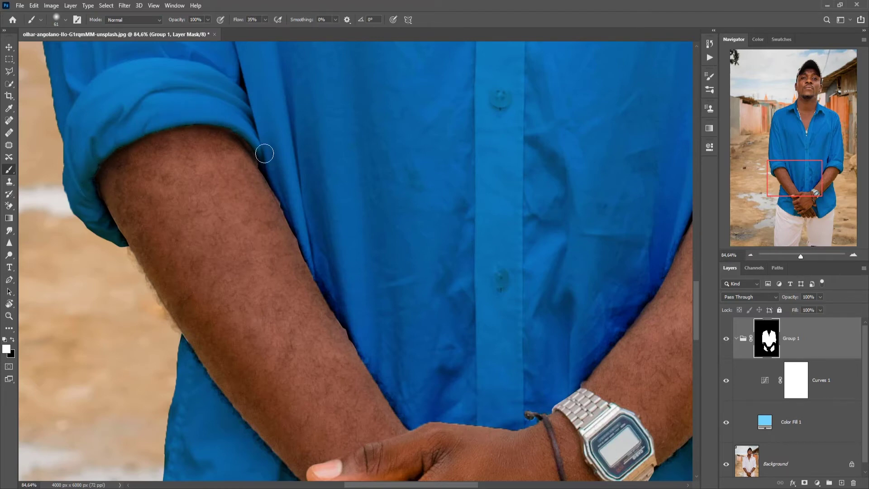
pyautogui.moveTo(272, 461)
pyautogui.mouseDown()
pyautogui.moveTo(202, 374)
pyautogui.moveTo(180, 373)
pyautogui.mouseUp()
pyautogui.keyDown('alt'); pyautogui.rightClick(187, 371); pyautogui.keyUp('alt')
pyautogui.hotkey('ctrl', 'z')
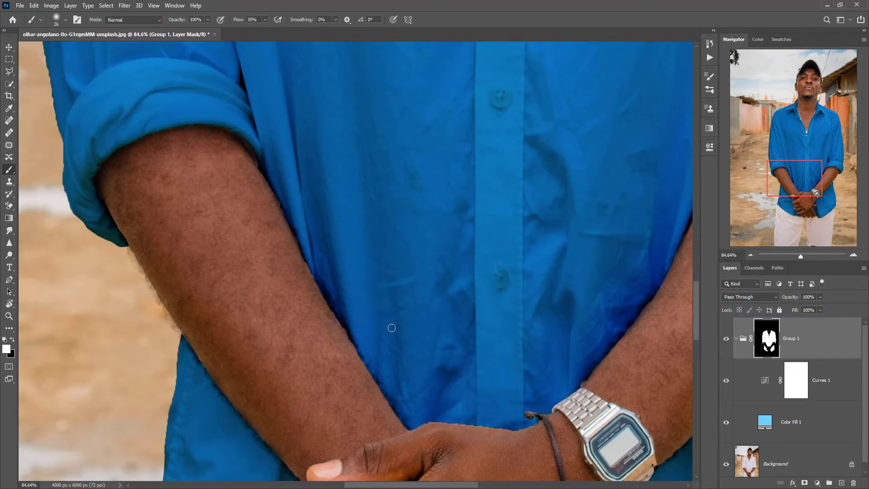
pyautogui.hotkey('ctrl', '0')
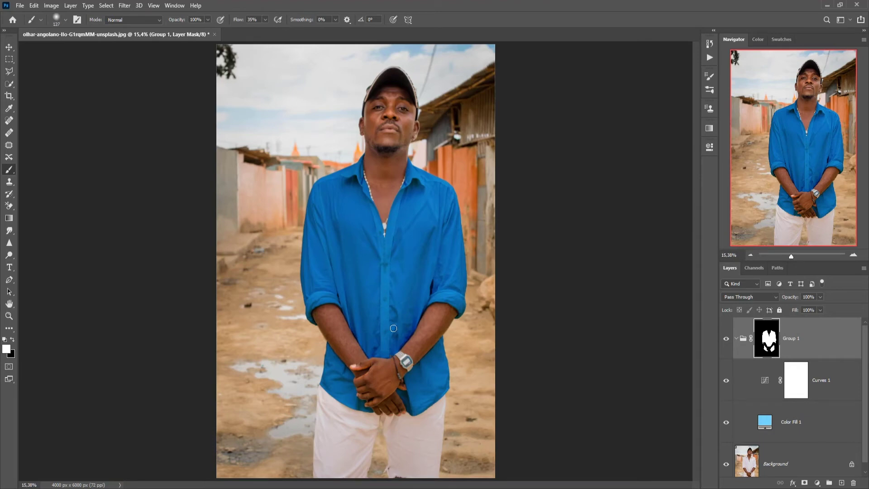
# - Change the shirt's Solid Color fill to neutral gray #949494
pyautogui.click(766, 424)
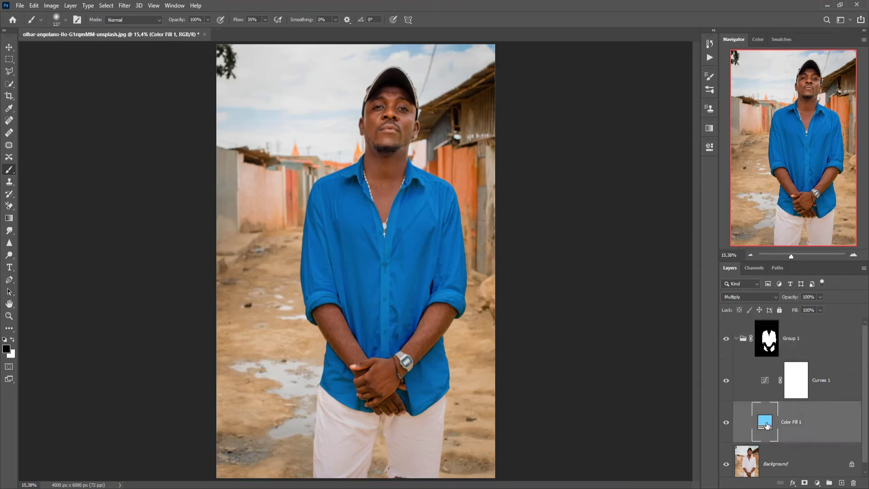
pyautogui.doubleClick(766, 424)
pyautogui.moveTo(498, 109); pyautogui.dragTo(494, 90)
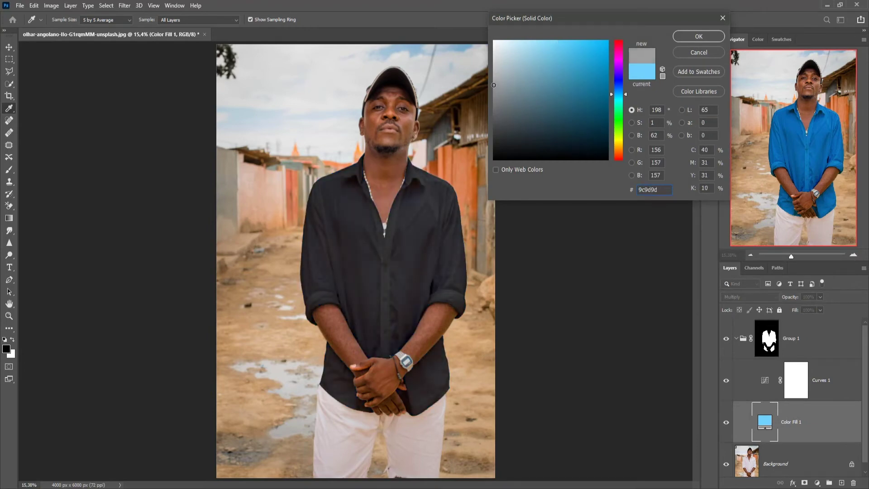
pyautogui.moveTo(493, 85); pyautogui.dragTo(490, 88)
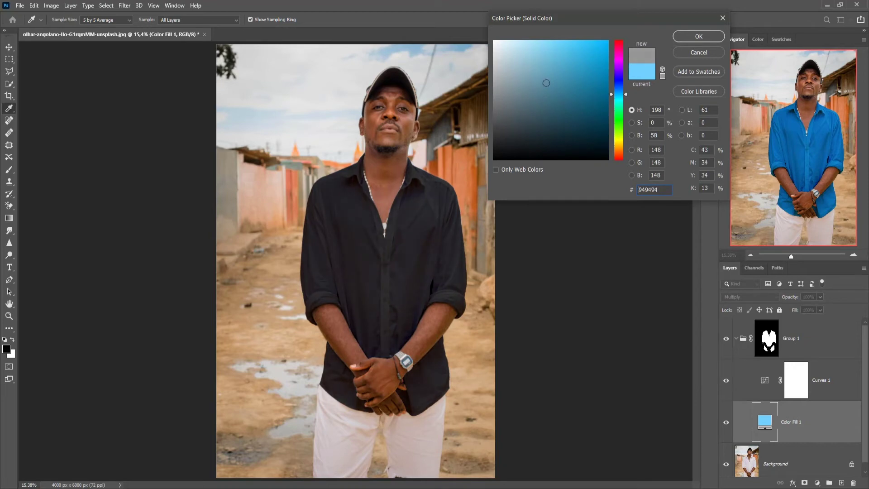
pyautogui.click(695, 36)
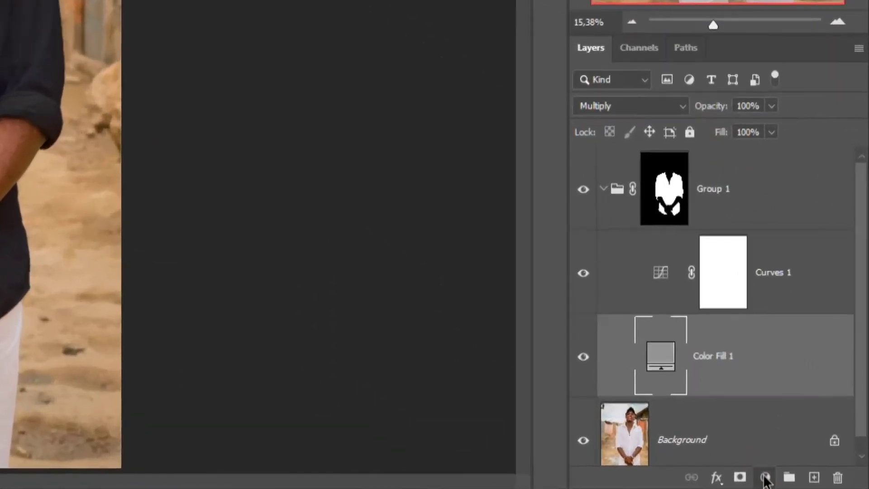
# - Add a second Curves adjustment layer above the color fill, raising a point to input 159, output 210, and close its settings
pyautogui.click(817, 482)
pyautogui.click(756, 232)
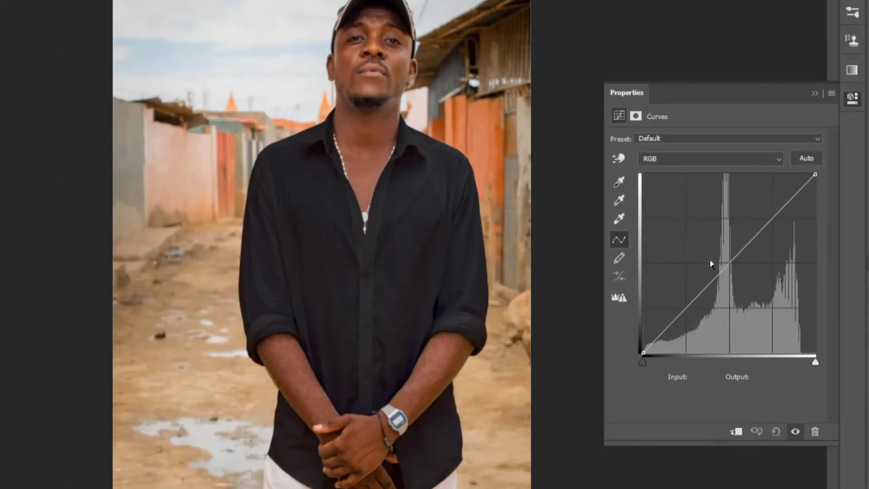
pyautogui.moveTo(733, 249); pyautogui.dragTo(753, 206)
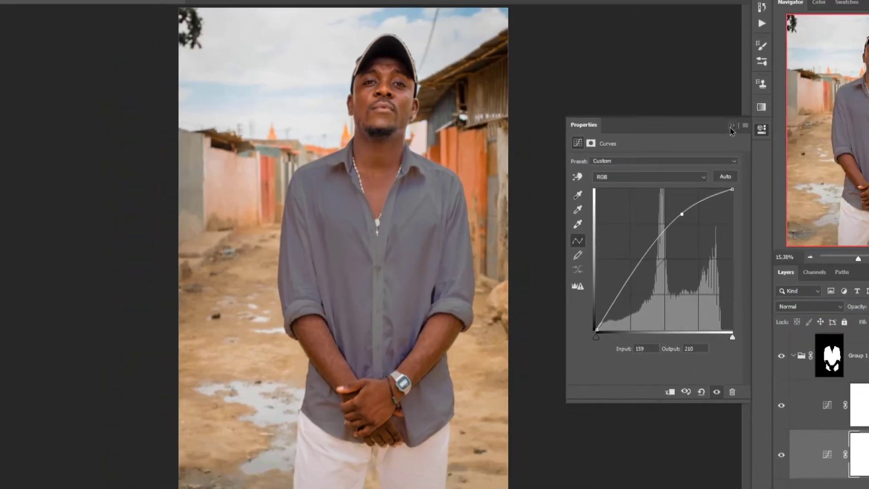
pyautogui.click(816, 94)
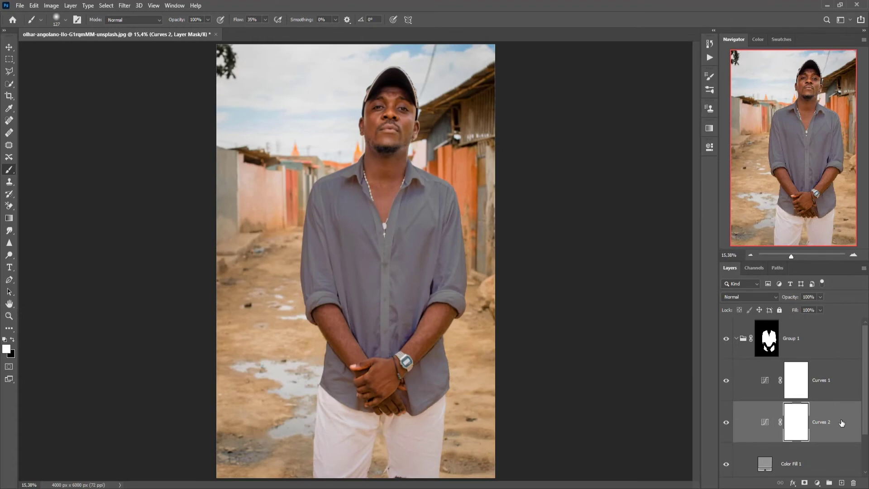
# - Move the new Curves layer above the first one and raise its curve point further to lighten the shirt
pyautogui.moveTo(842, 424); pyautogui.dragTo(832, 387)
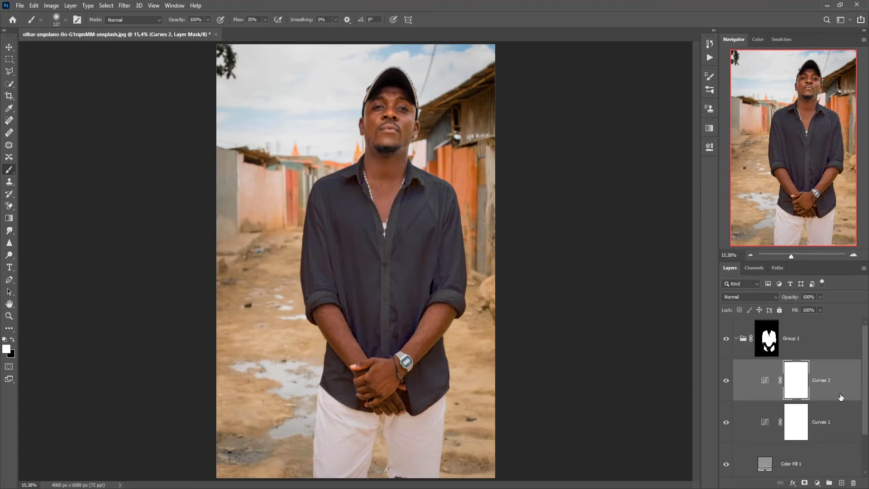
pyautogui.doubleClick(765, 383)
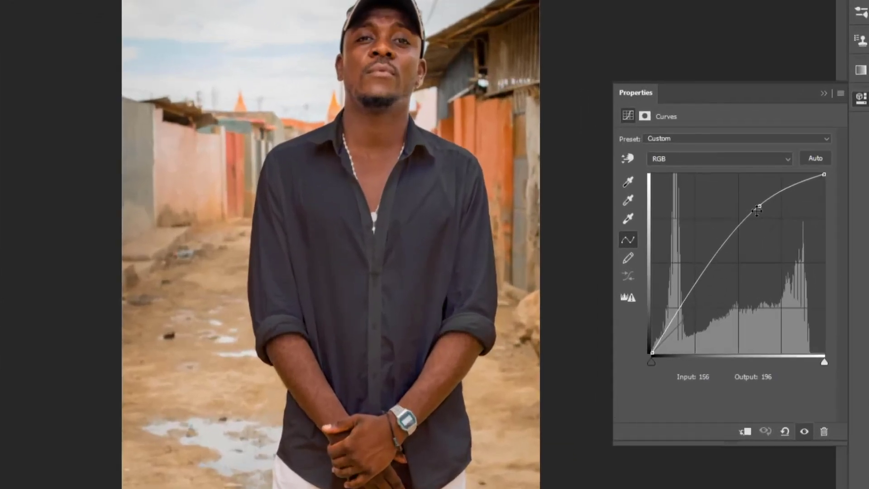
pyautogui.moveTo(641, 218); pyautogui.dragTo(622, 217)
pyautogui.moveTo(732, 203); pyautogui.dragTo(743, 182)
pyautogui.click(823, 93)
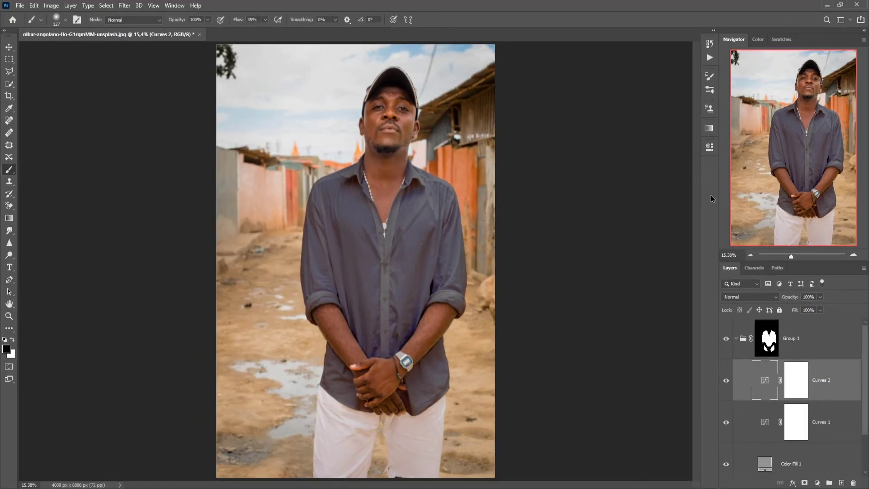
# - Restrict the top Curves layer with Blend If, splitting the underlying layer's shadow slider to 17 / 34
pyautogui.doubleClick(843, 382)
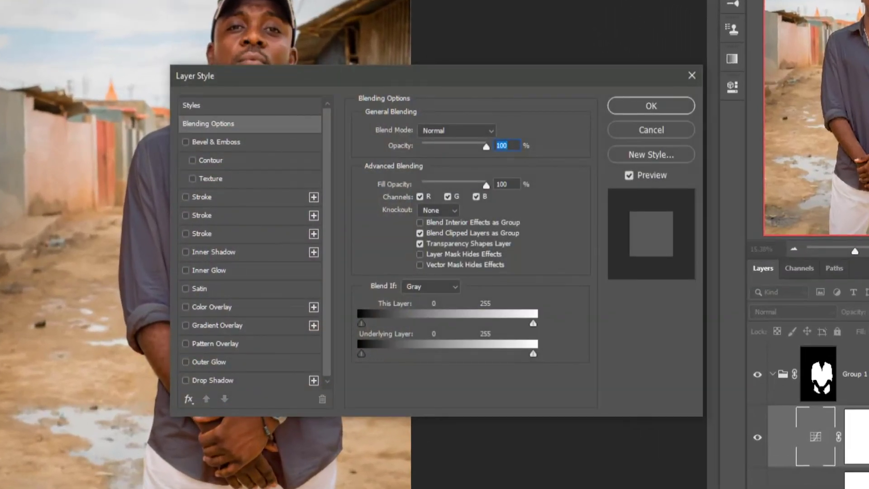
pyautogui.moveTo(418, 80); pyautogui.dragTo(535, 32)
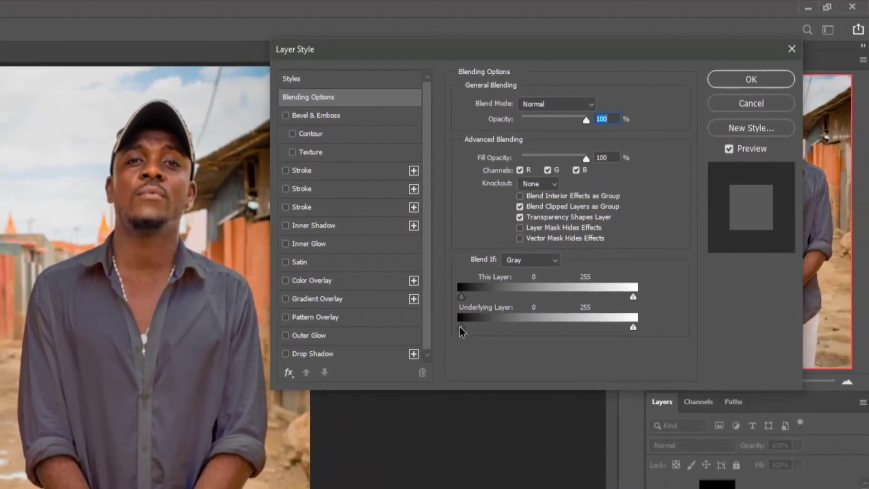
pyautogui.moveTo(461, 326); pyautogui.dragTo(485, 329)
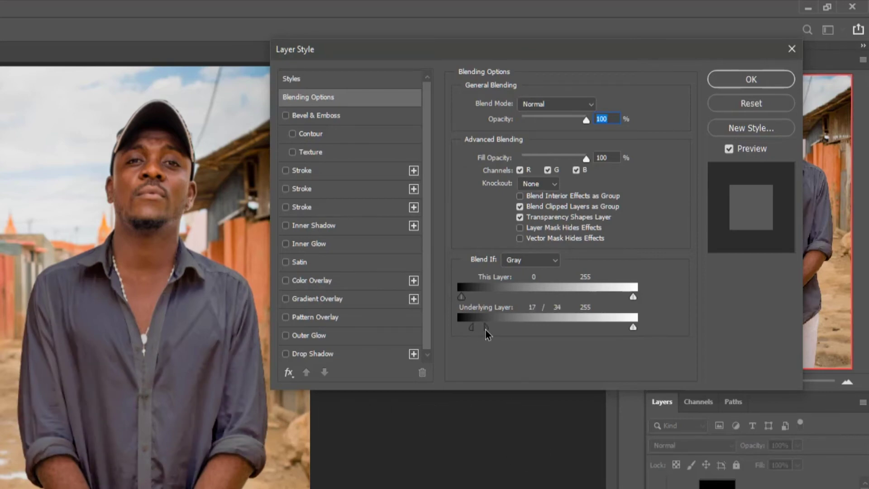
pyautogui.click(729, 85)
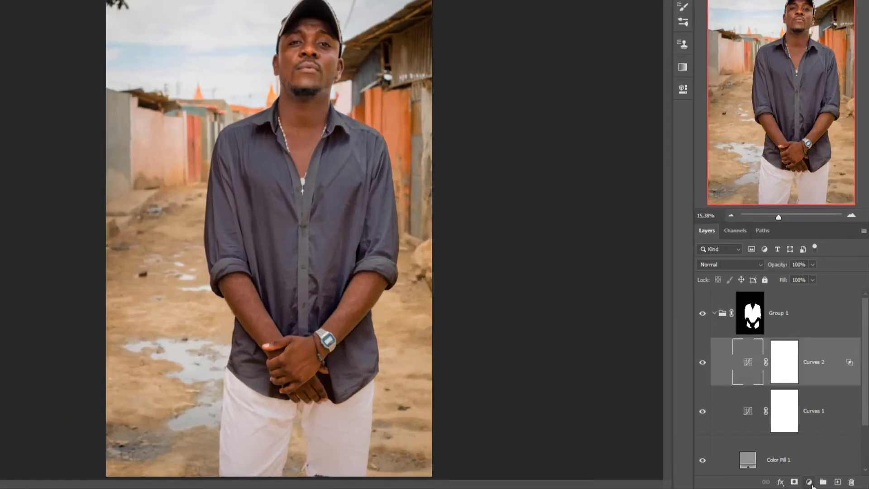
# - Add a third Curves adjustment layer on top with a point at input 140, output 132, and close its settings
pyautogui.click(817, 483)
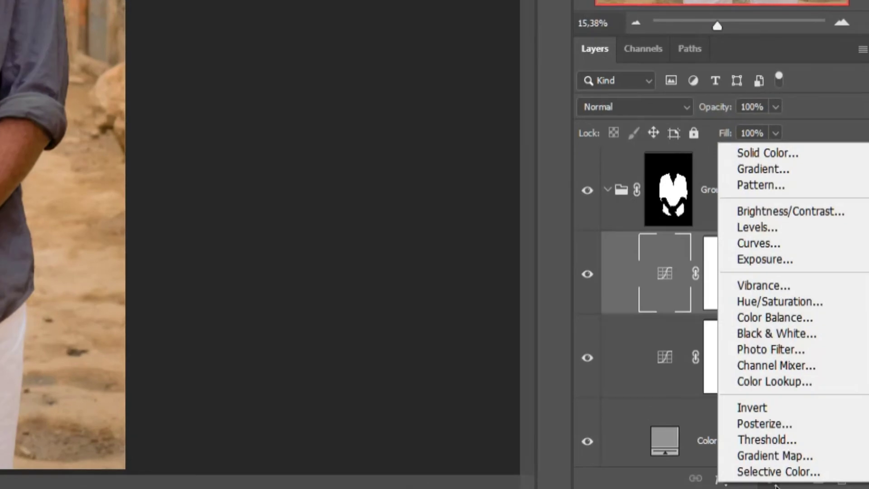
pyautogui.click(758, 243)
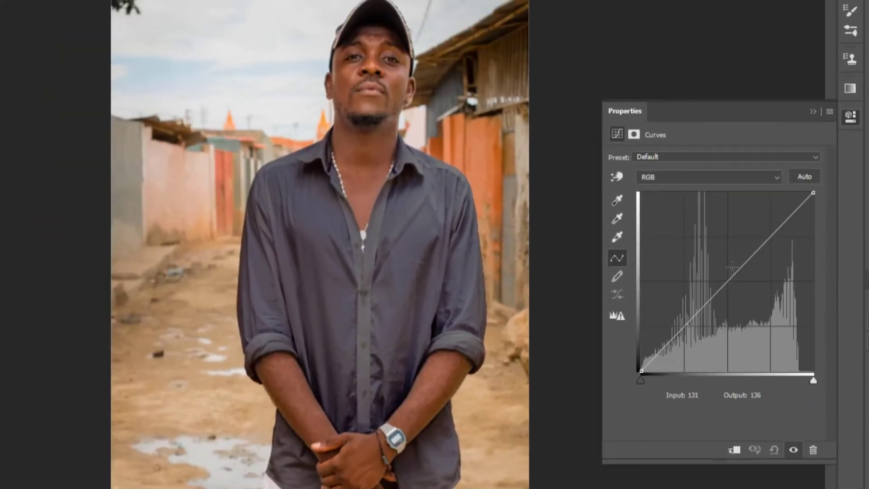
pyautogui.moveTo(732, 267)
pyautogui.mouseDown()
pyautogui.moveTo(714, 233)
pyautogui.moveTo(743, 280)
pyautogui.moveTo(736, 276)
pyautogui.mouseUp()
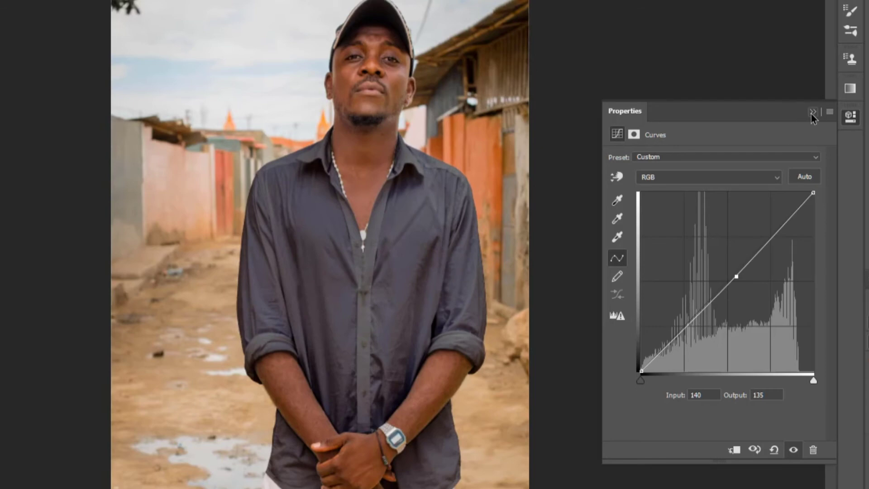
pyautogui.moveTo(736, 276); pyautogui.dragTo(736, 278)
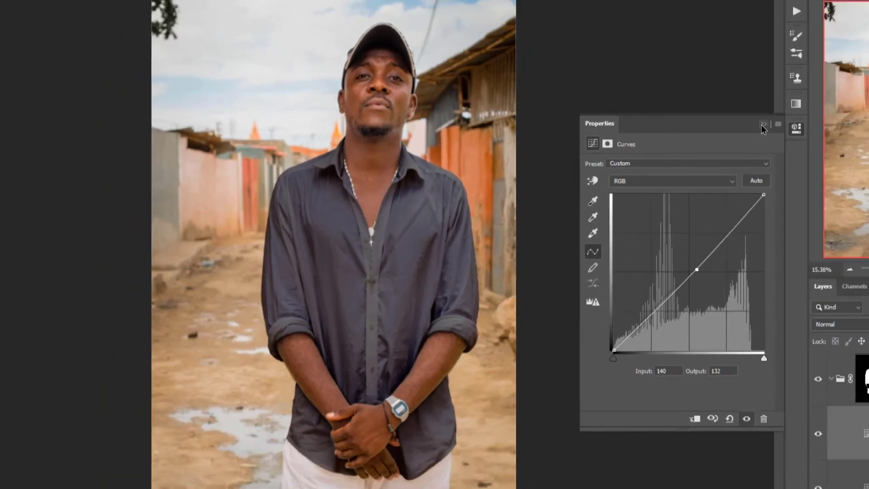
pyautogui.click(813, 112)
# - Blend the third Curves layer by splitting its Blend If underlying-layer shadow slider to 37 / 89
pyautogui.doubleClick(846, 385)
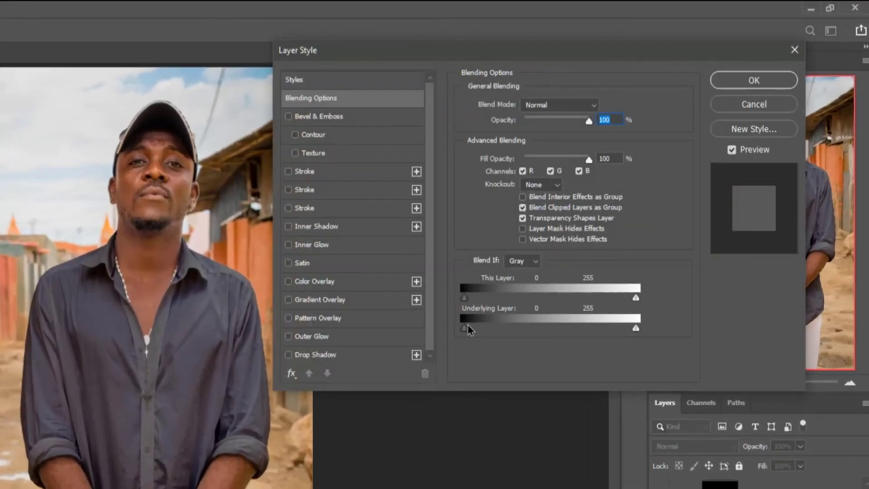
pyautogui.moveTo(466, 326); pyautogui.dragTo(526, 335)
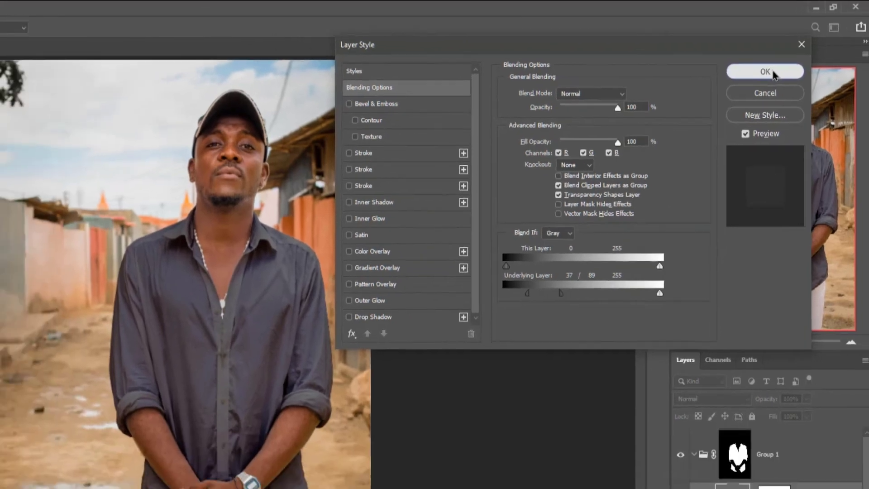
pyautogui.click(761, 80)
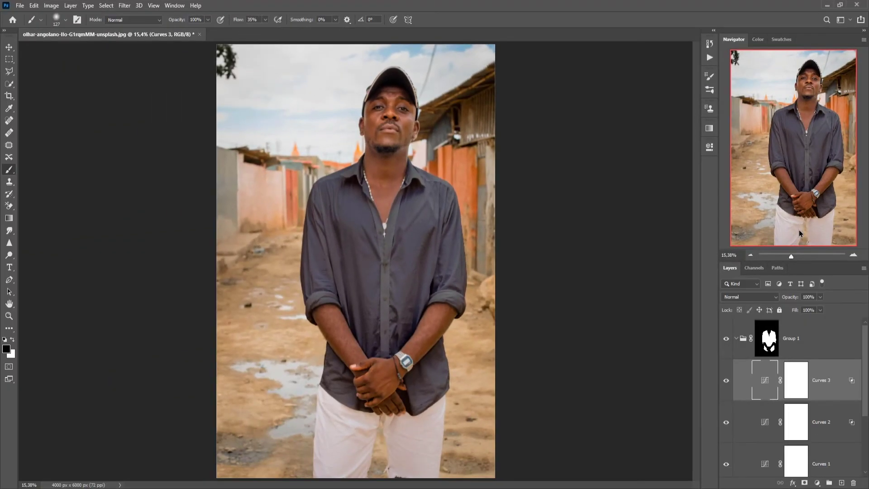
# - Recolor the shirt's Solid Color fill to muted red #bf8585, trying other shades and hues before accepting it
pyautogui.scroll(-3, 752, 415)
pyautogui.doubleClick(765, 416)
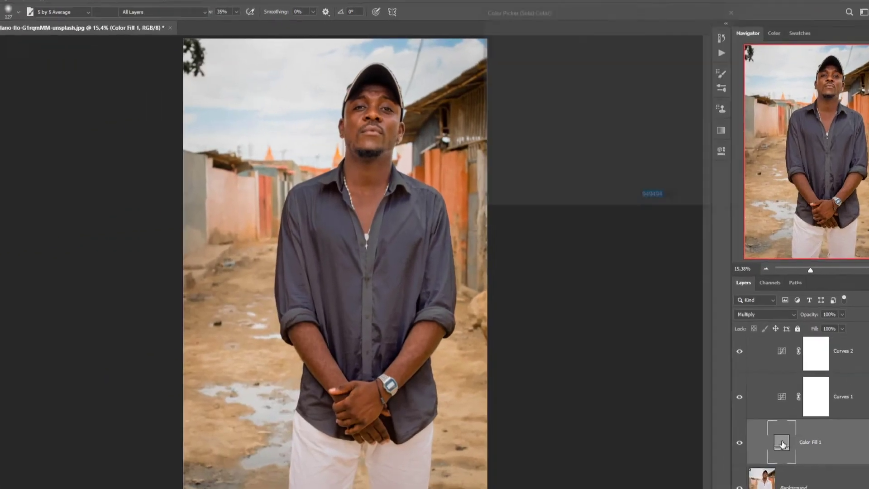
pyautogui.moveTo(591, 71); pyautogui.dragTo(475, 74)
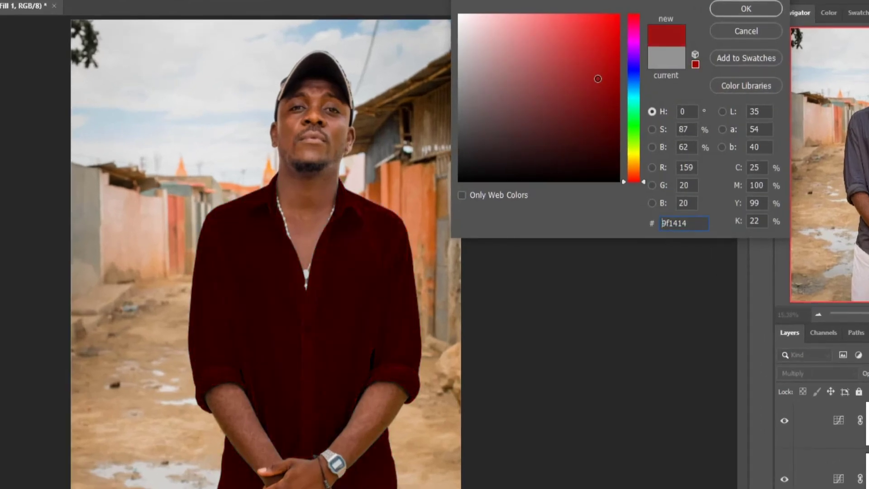
pyautogui.moveTo(474, 73)
pyautogui.mouseDown()
pyautogui.moveTo(487, 74)
pyautogui.moveTo(483, 89)
pyautogui.moveTo(513, 70)
pyautogui.moveTo(516, 54)
pyautogui.mouseUp()
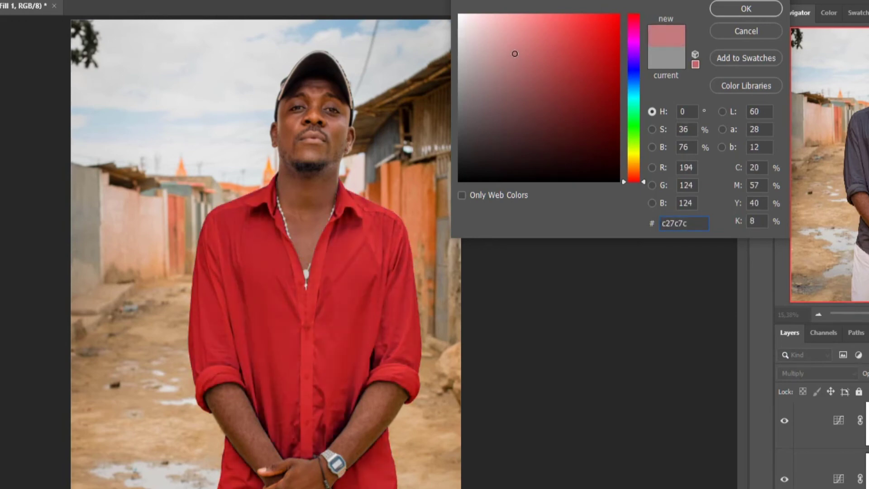
pyautogui.moveTo(514, 54); pyautogui.dragTo(519, 54)
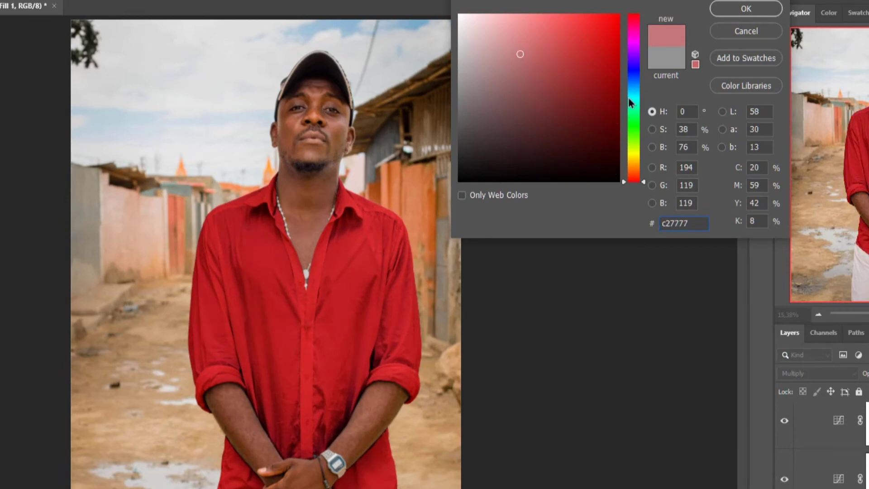
pyautogui.moveTo(645, 181); pyautogui.dragTo(658, 13)
pyautogui.moveTo(521, 53)
pyautogui.mouseDown()
pyautogui.moveTo(519, 41)
pyautogui.moveTo(505, 56)
pyautogui.moveTo(513, 57)
pyautogui.moveTo(526, 22)
pyautogui.moveTo(514, 12)
pyautogui.moveTo(512, 61)
pyautogui.moveTo(517, 53)
pyautogui.moveTo(503, 54)
pyautogui.moveTo(518, 44)
pyautogui.moveTo(509, 43)
pyautogui.moveTo(507, 57)
pyautogui.mouseUp()
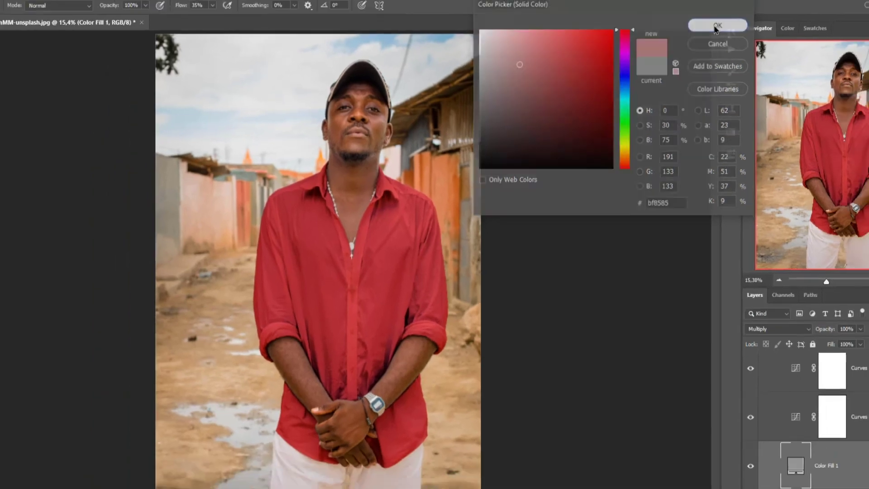
pyautogui.click(746, 8)
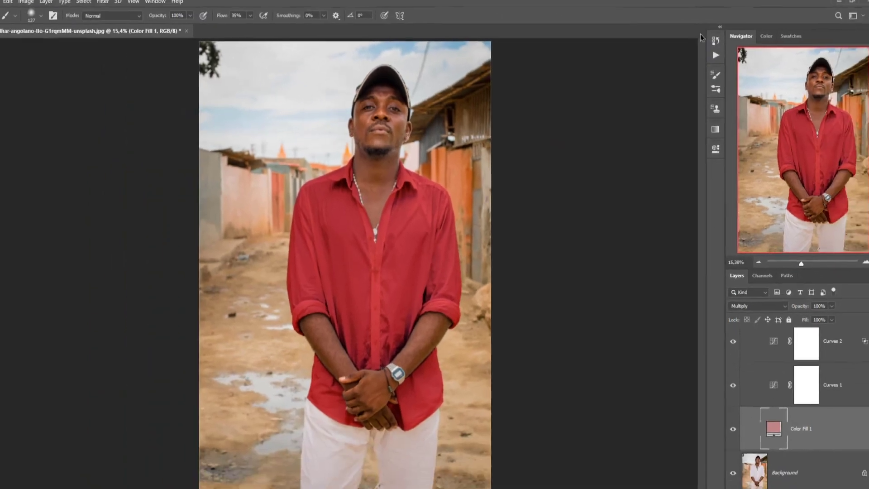